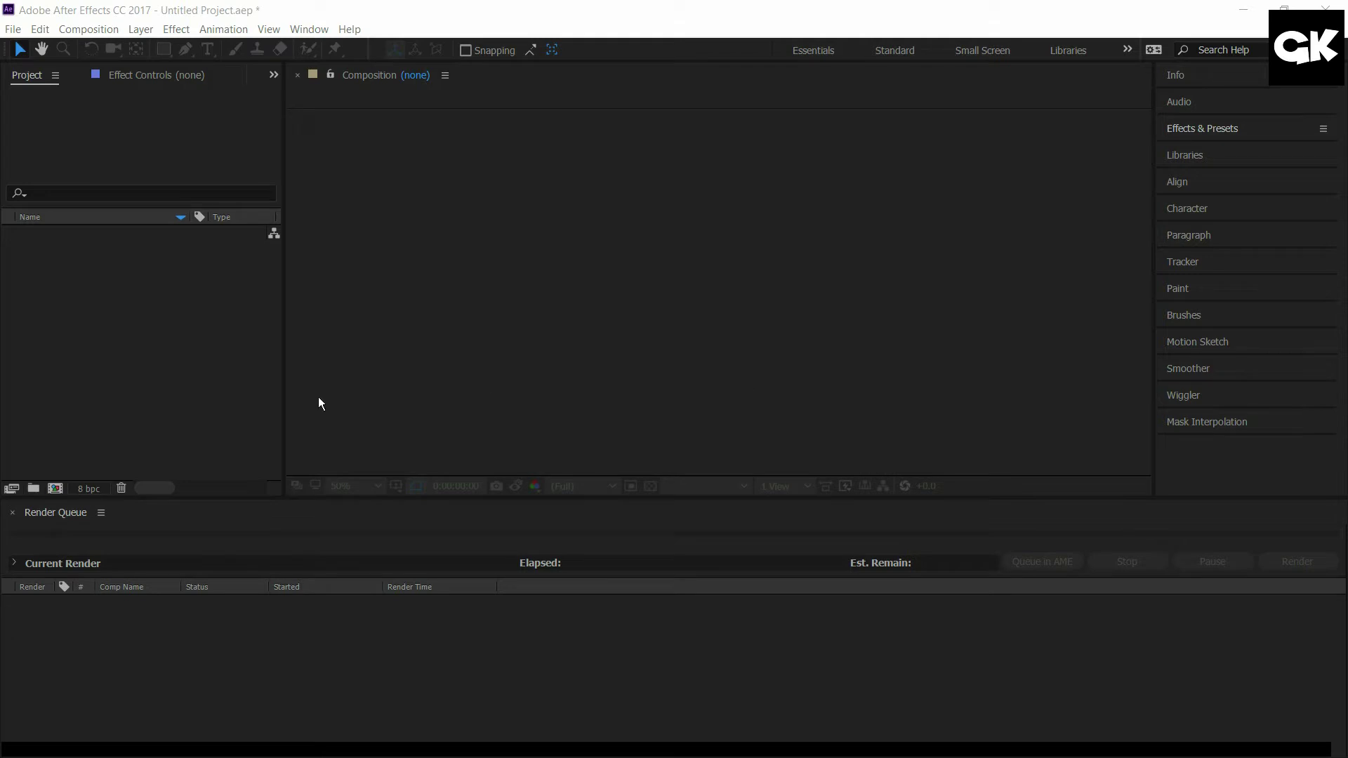
Create a new 1920x1080 composition and draw a yellow rectangle at its centre
{"action": "left_click", "coordinate": [56, 489]}
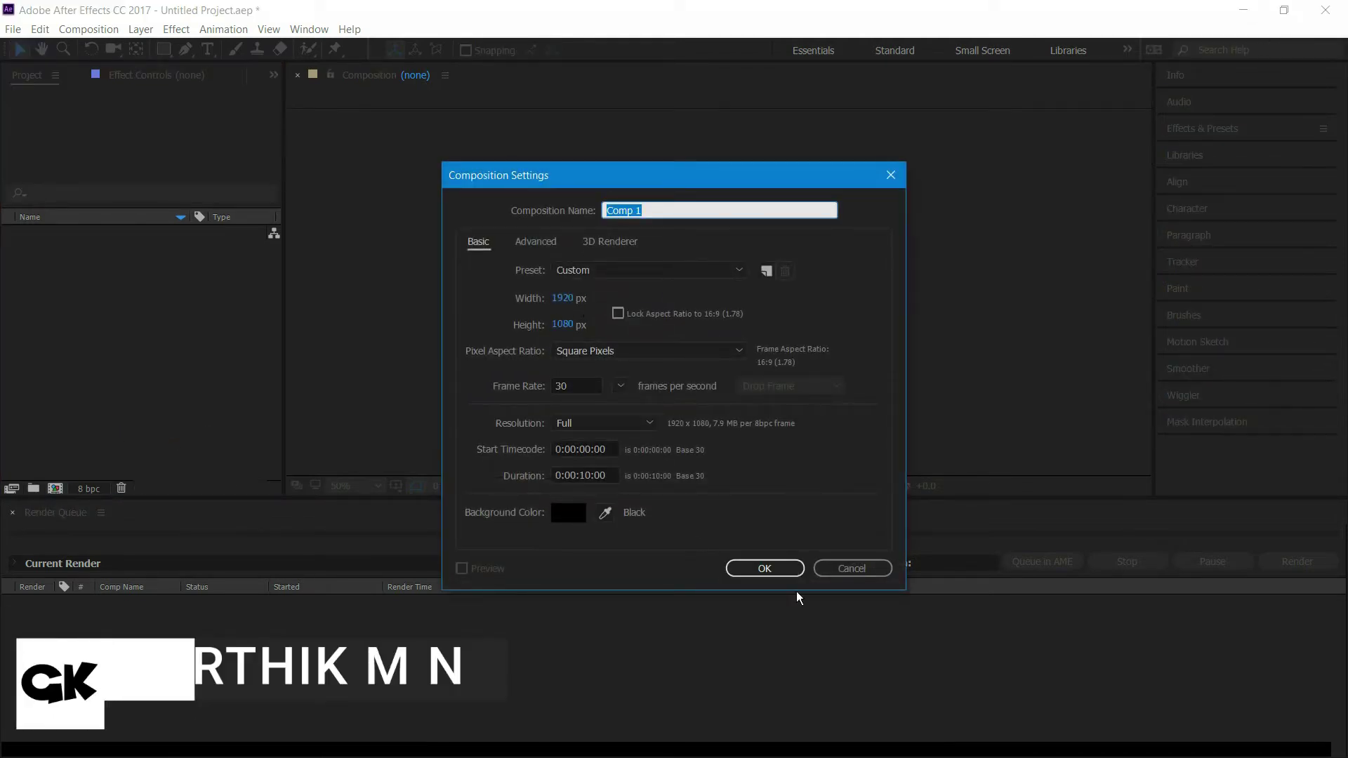
{"action": "left_click", "coordinate": [791, 570]}
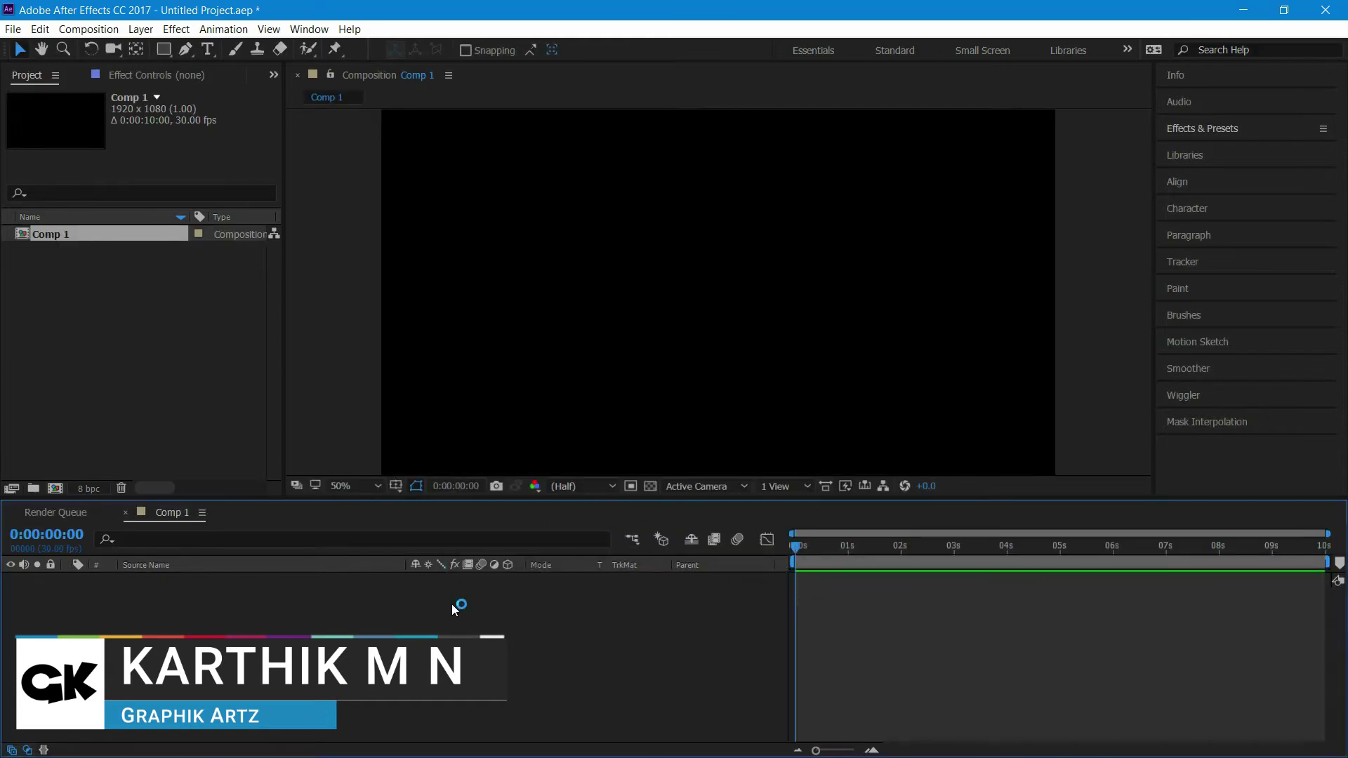
{"action": "left_click", "coordinate": [163, 49]}
{"action": "left_click", "coordinate": [690, 260]}
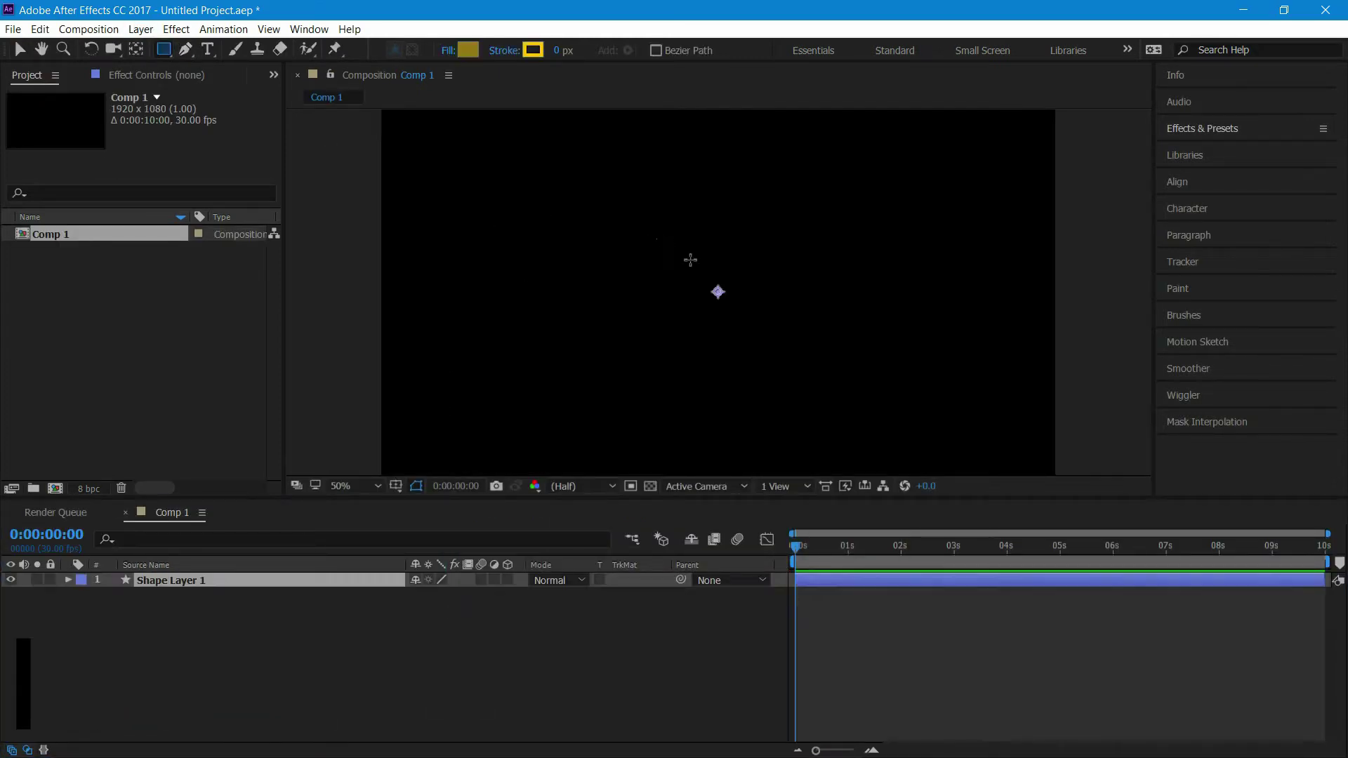
{"action": "left_click_drag", "start_coordinate": [690, 260], "coordinate": [782, 346]}
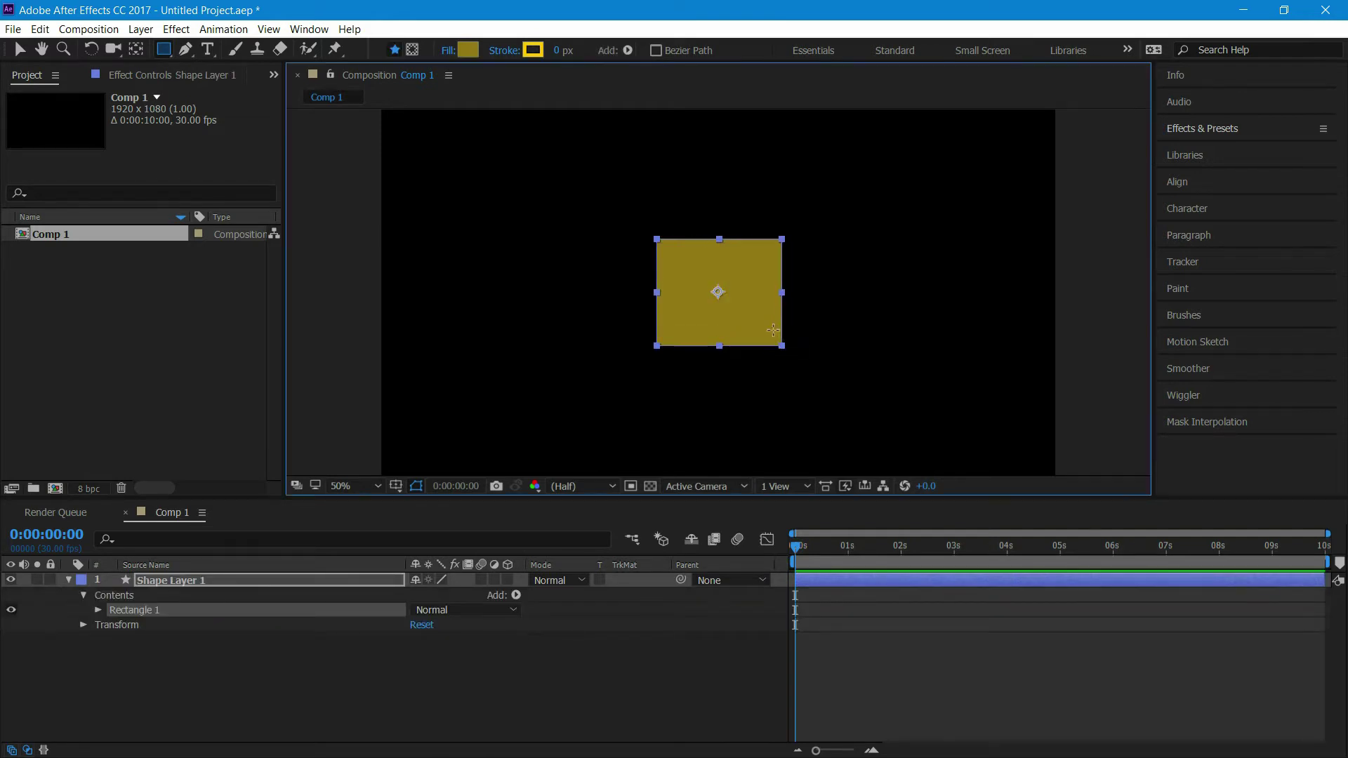
Set the rectangle path size to 356 by 356 to make a square
{"action": "left_click", "coordinate": [98, 610]}
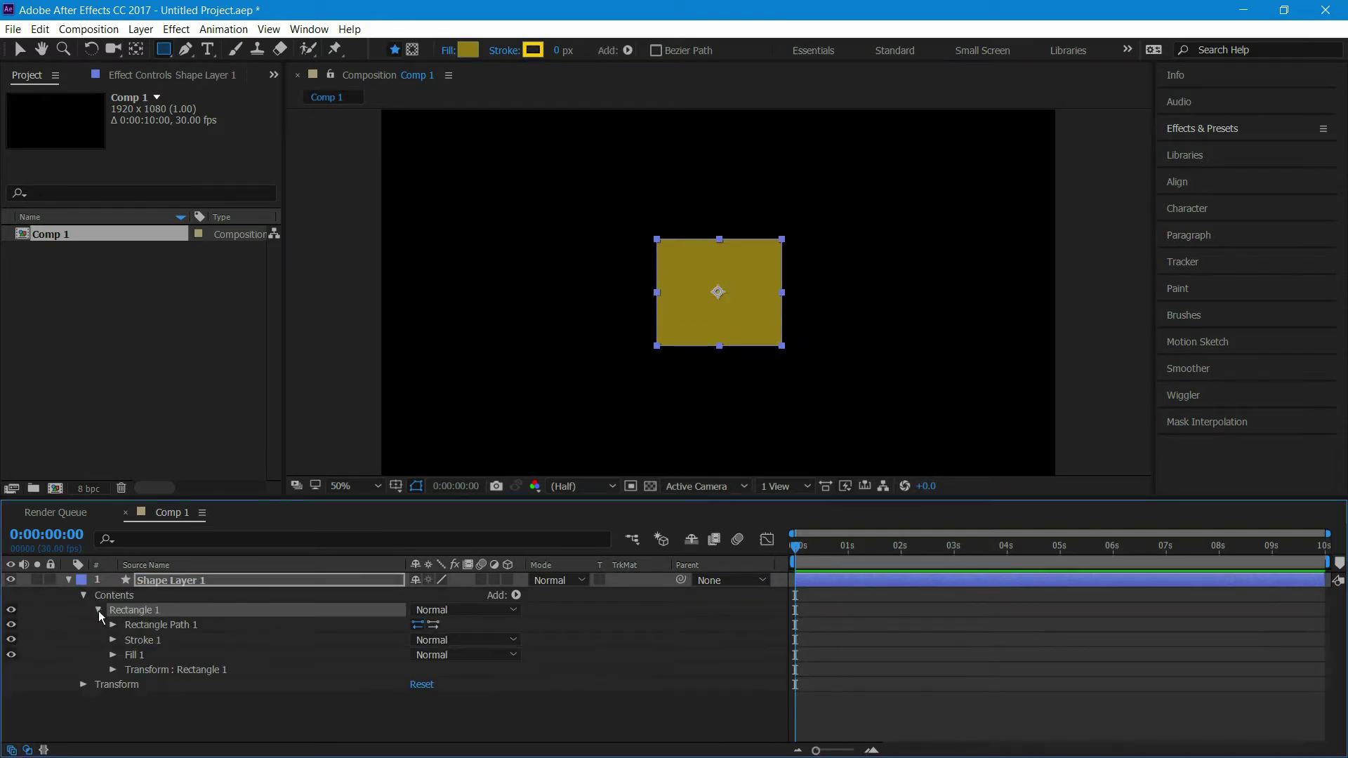
{"action": "left_click", "coordinate": [113, 625]}
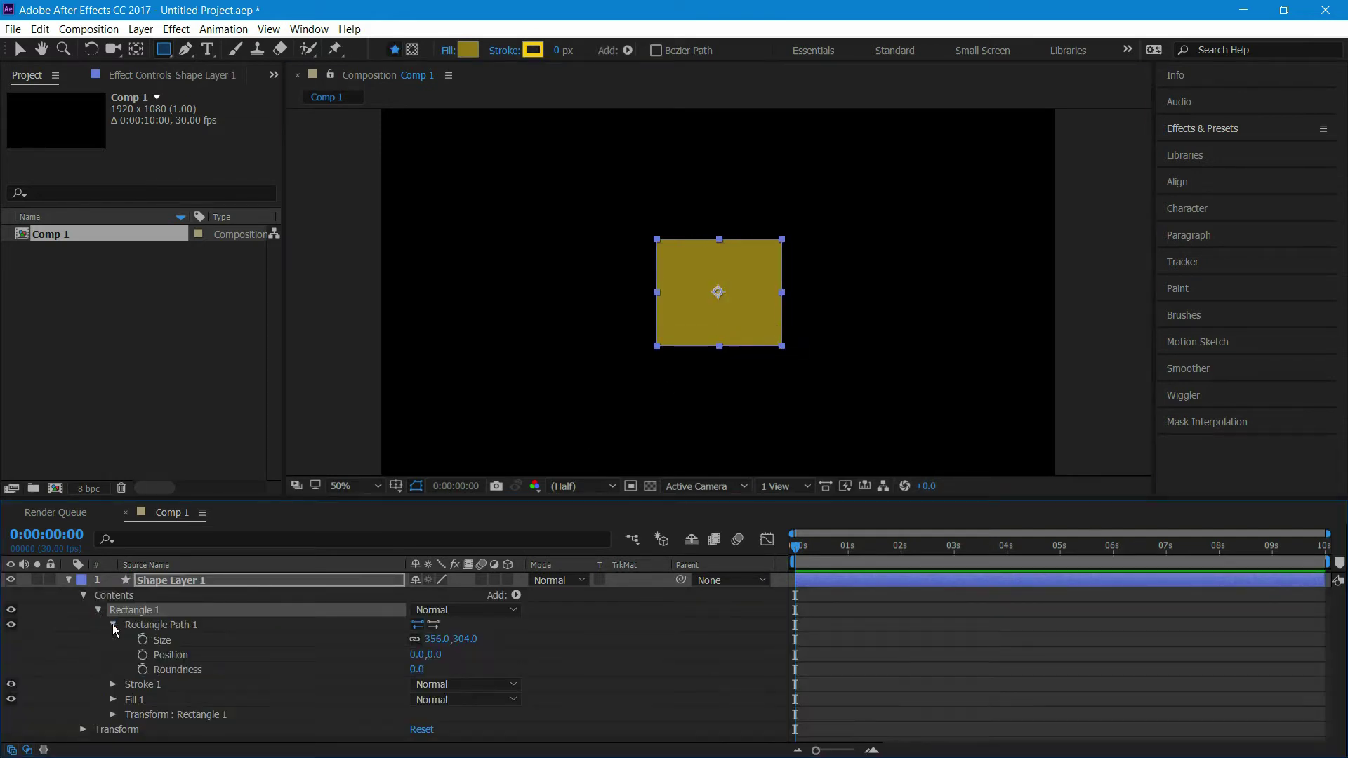
{"action": "left_click", "coordinate": [415, 639], "text": "alt"}
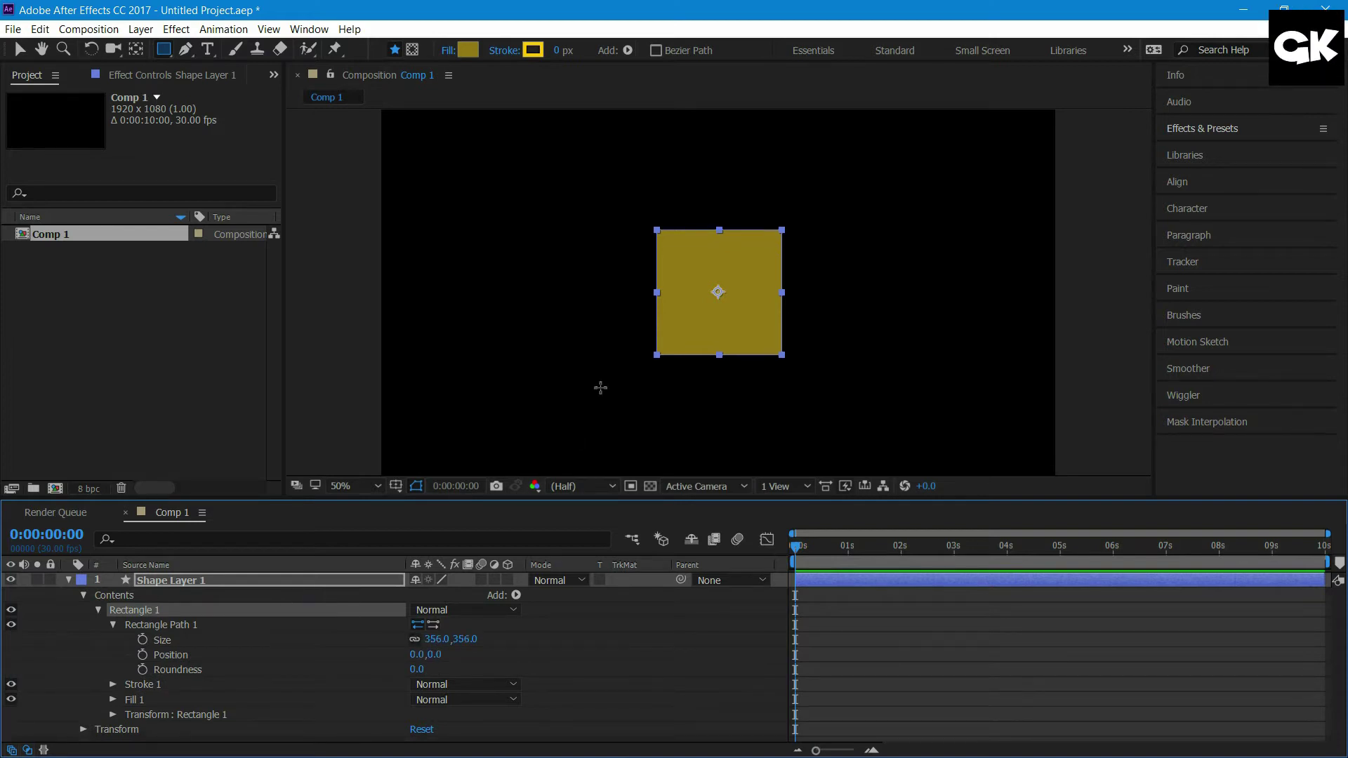
{"action": "left_click", "coordinate": [69, 580]}
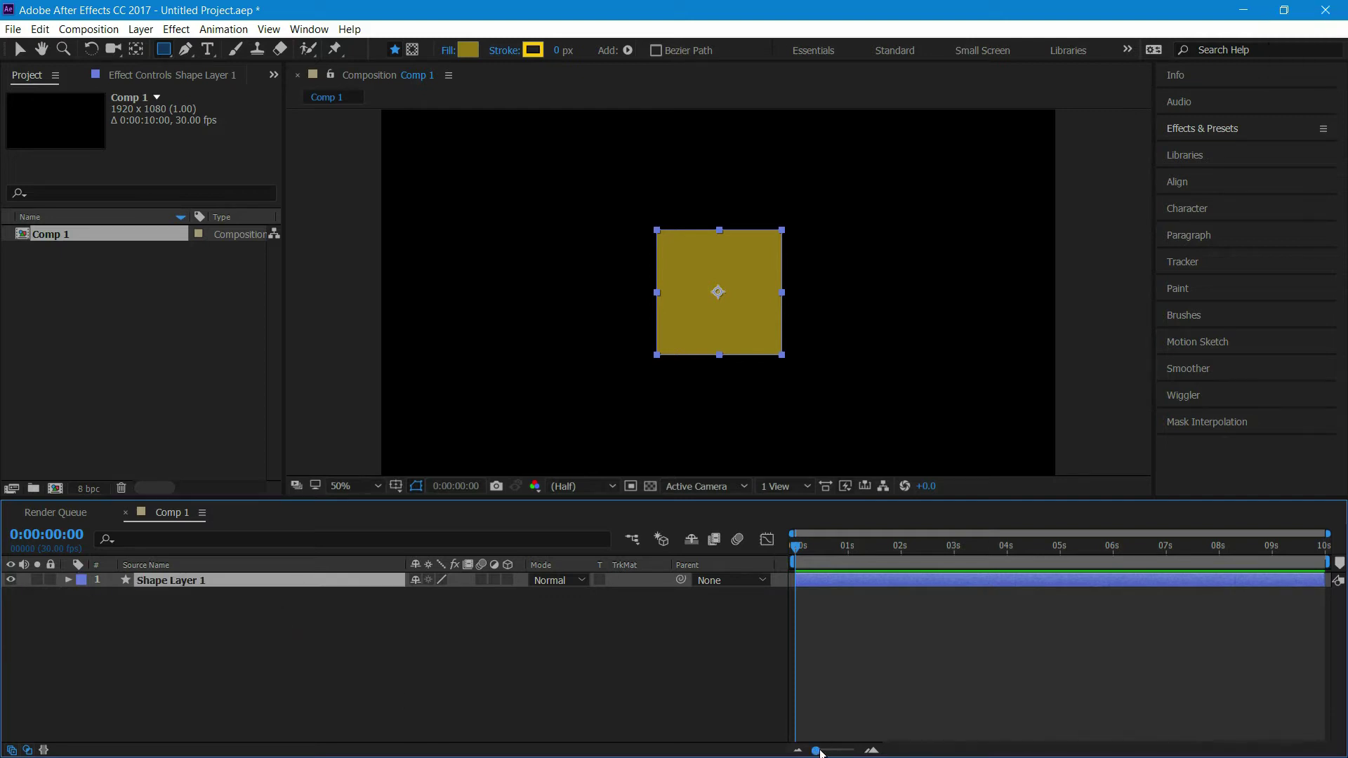
Keyframe the square's Scale from 0% at frame 0 to 100% at frame 5
{"action": "left_click_drag", "start_coordinate": [817, 751], "coordinate": [854, 751]}
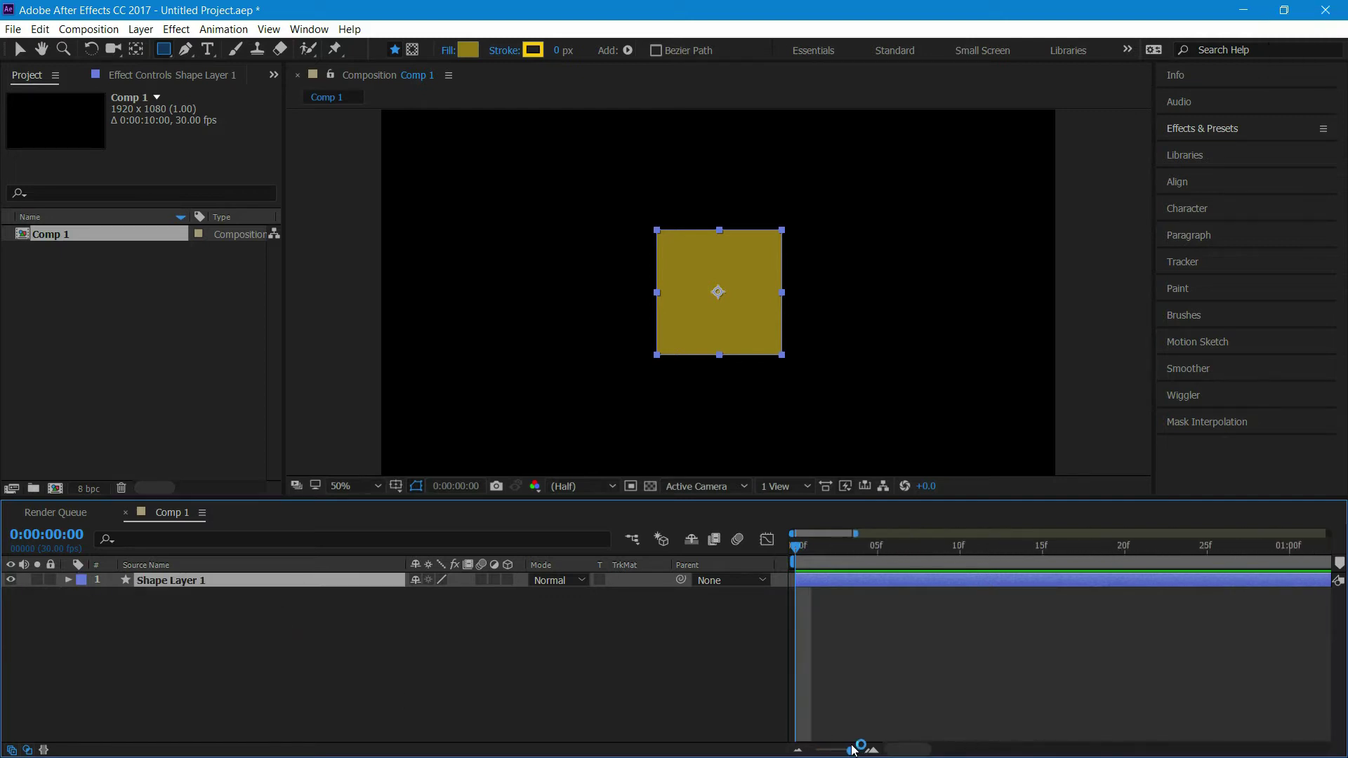
{"action": "key", "text": "s"}
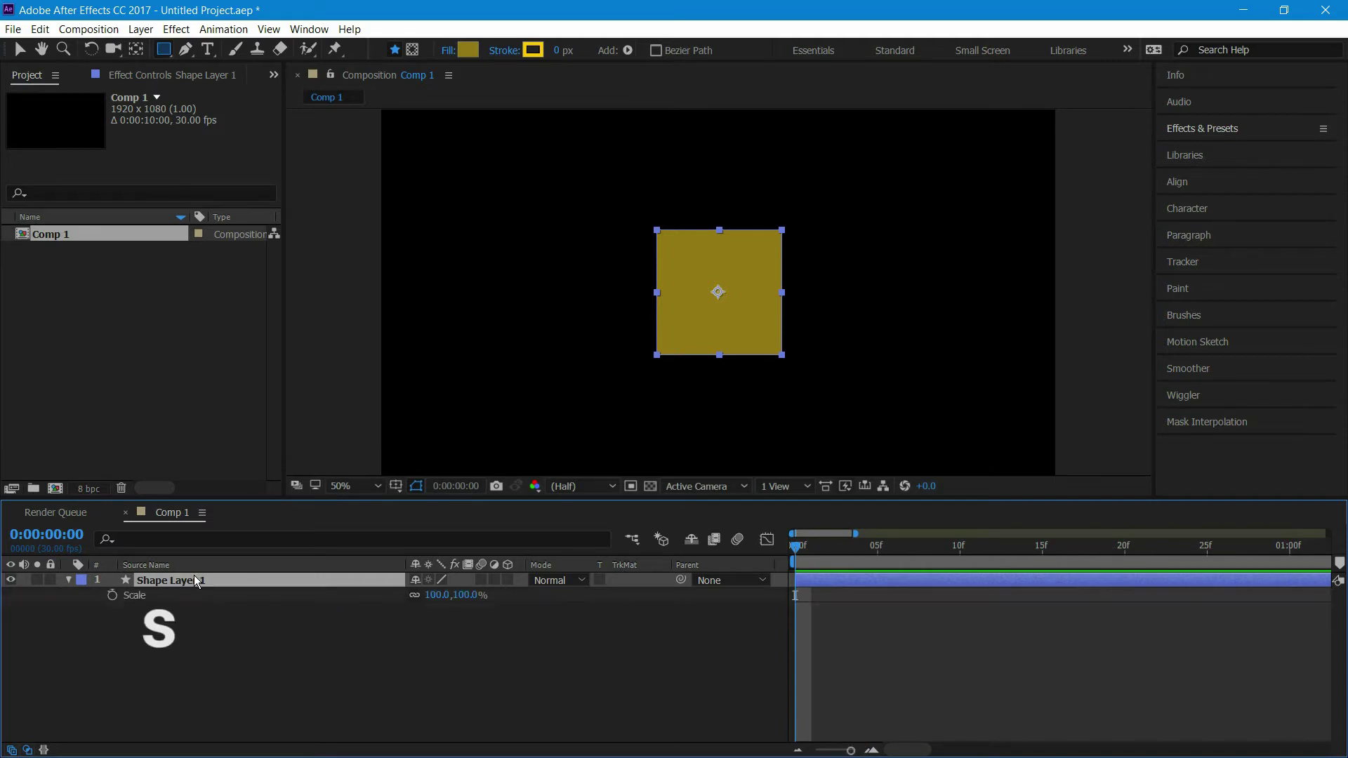
{"action": "left_click_drag", "start_coordinate": [903, 545], "coordinate": [877, 551]}
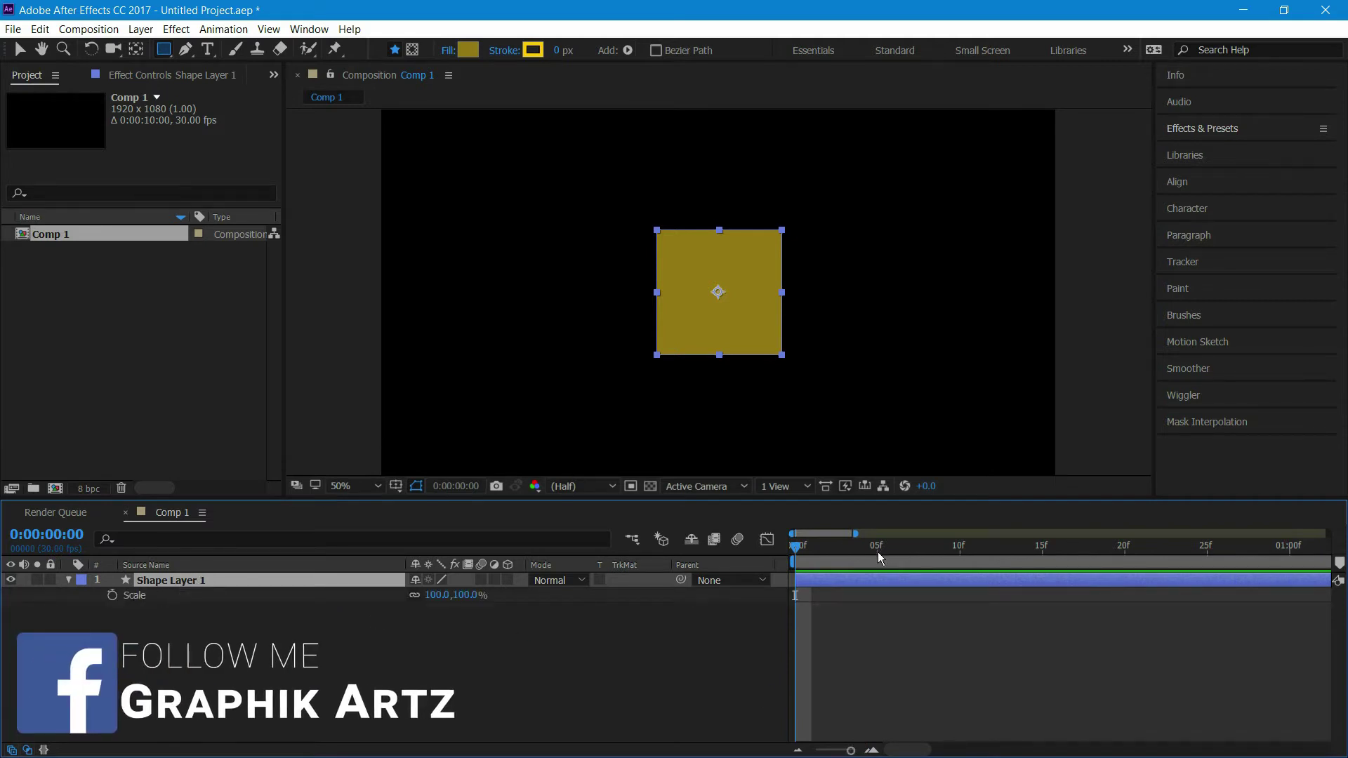
{"action": "left_click", "coordinate": [113, 596]}
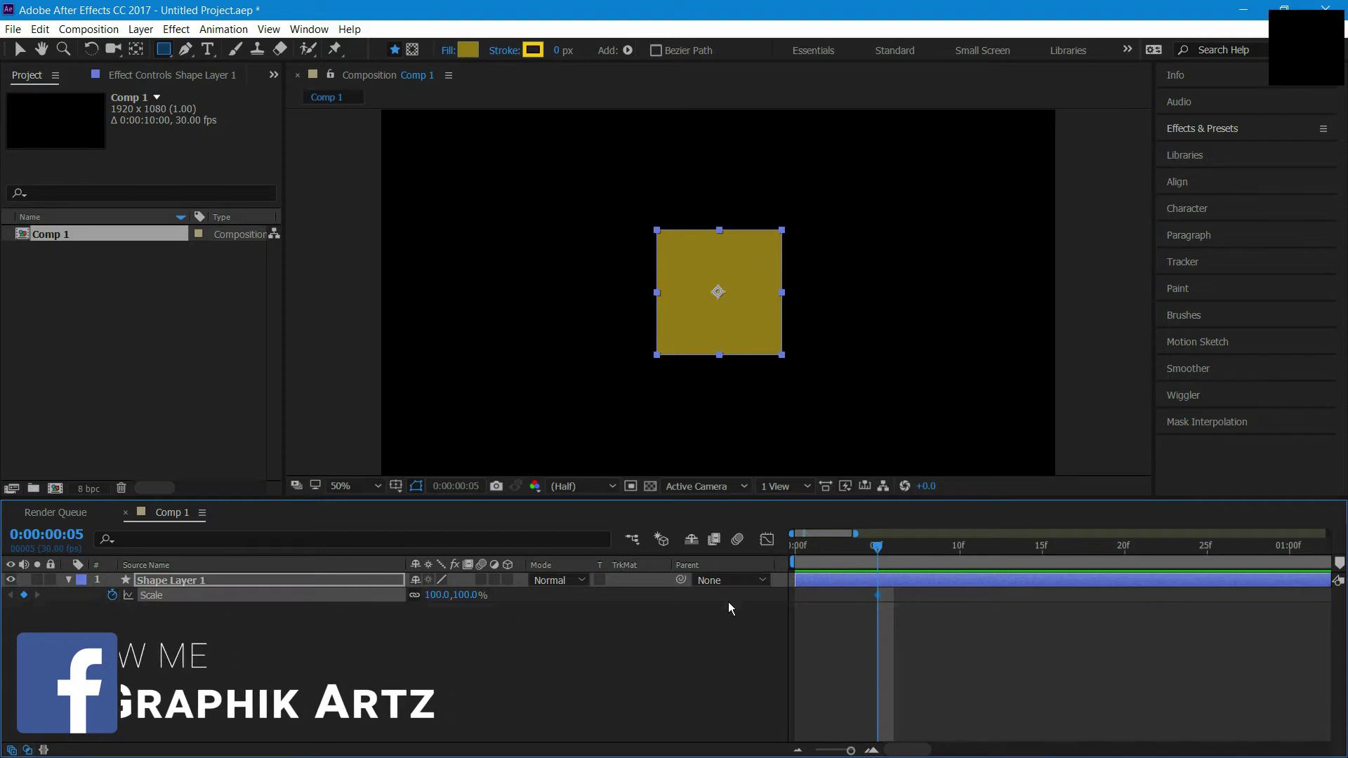
{"action": "left_click_drag", "start_coordinate": [824, 547], "coordinate": [756, 569]}
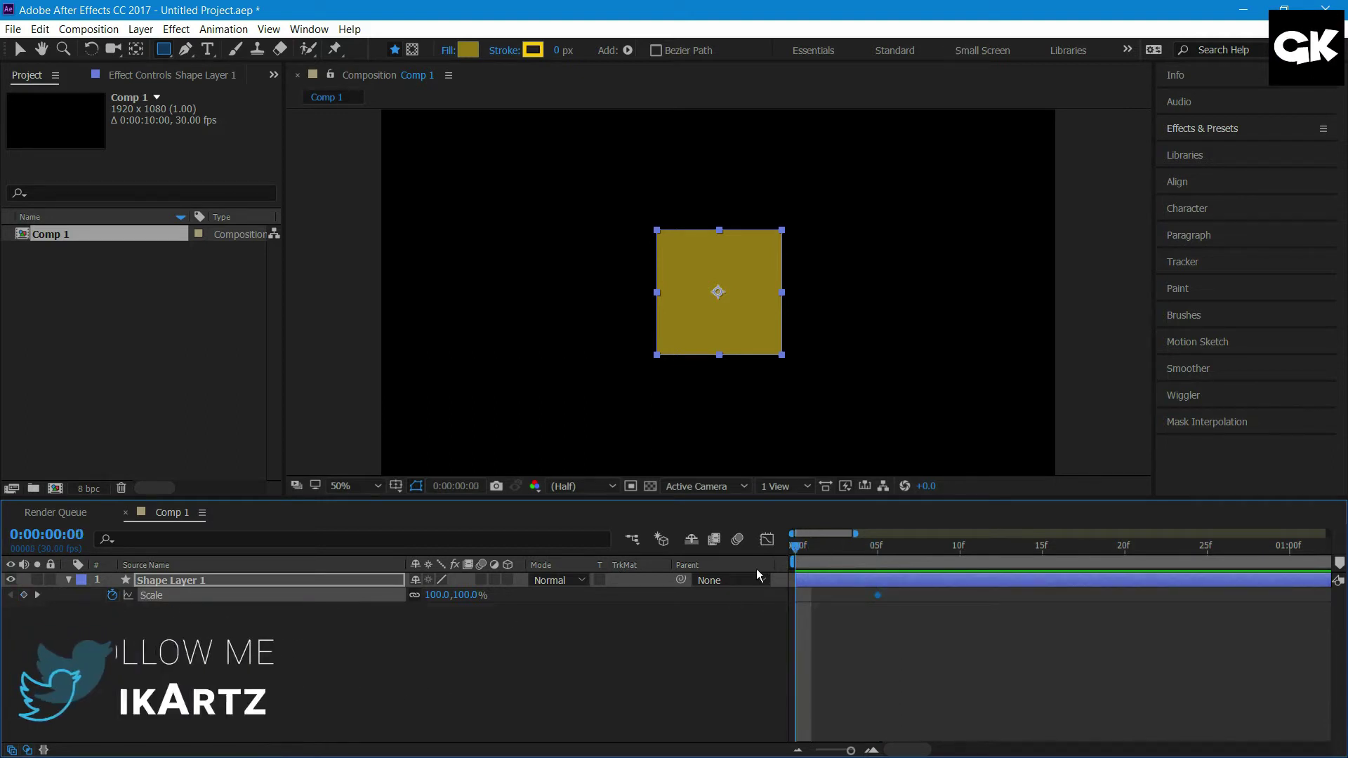
{"action": "left_click", "coordinate": [437, 594]}
{"action": "type", "text": "0"}
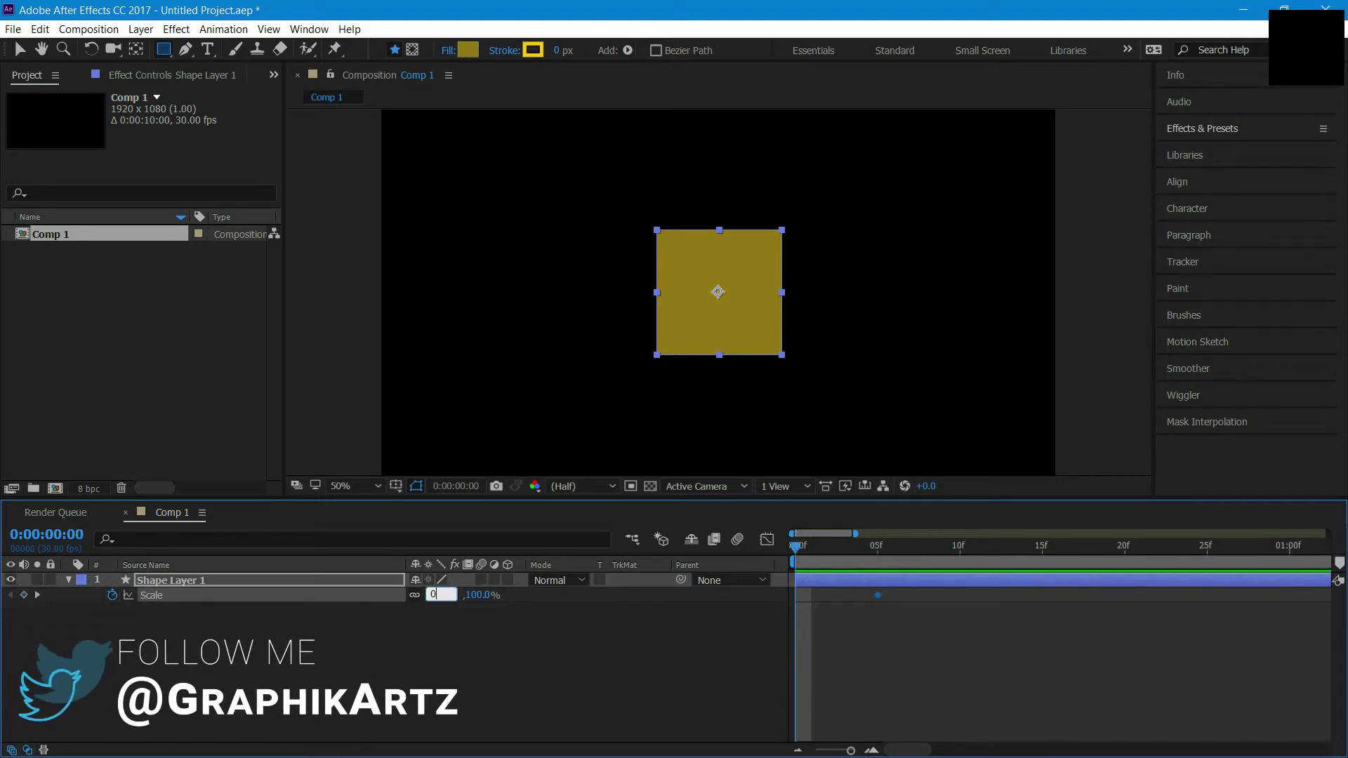
{"action": "key", "text": "Return"}
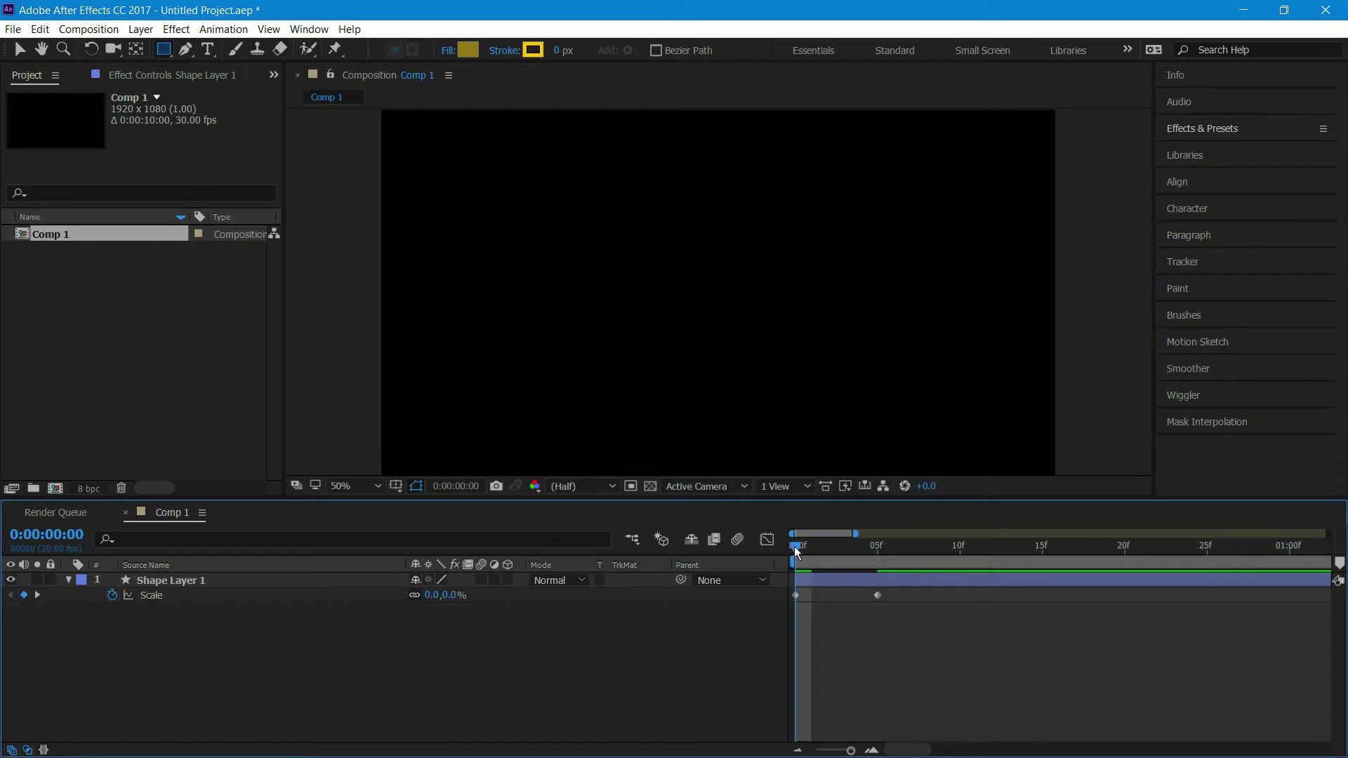
{"action": "mouse_move", "coordinate": [794, 546]}
{"action": "left_mouse_down"}
{"action": "mouse_move", "coordinate": [875, 549]}
{"action": "mouse_move", "coordinate": [732, 567]}
{"action": "left_mouse_up"}
Easy-ease out the frame-0 Scale keyframe and add a Scale expression, then bring up the bounce notes
{"action": "left_click", "coordinate": [794, 595]}
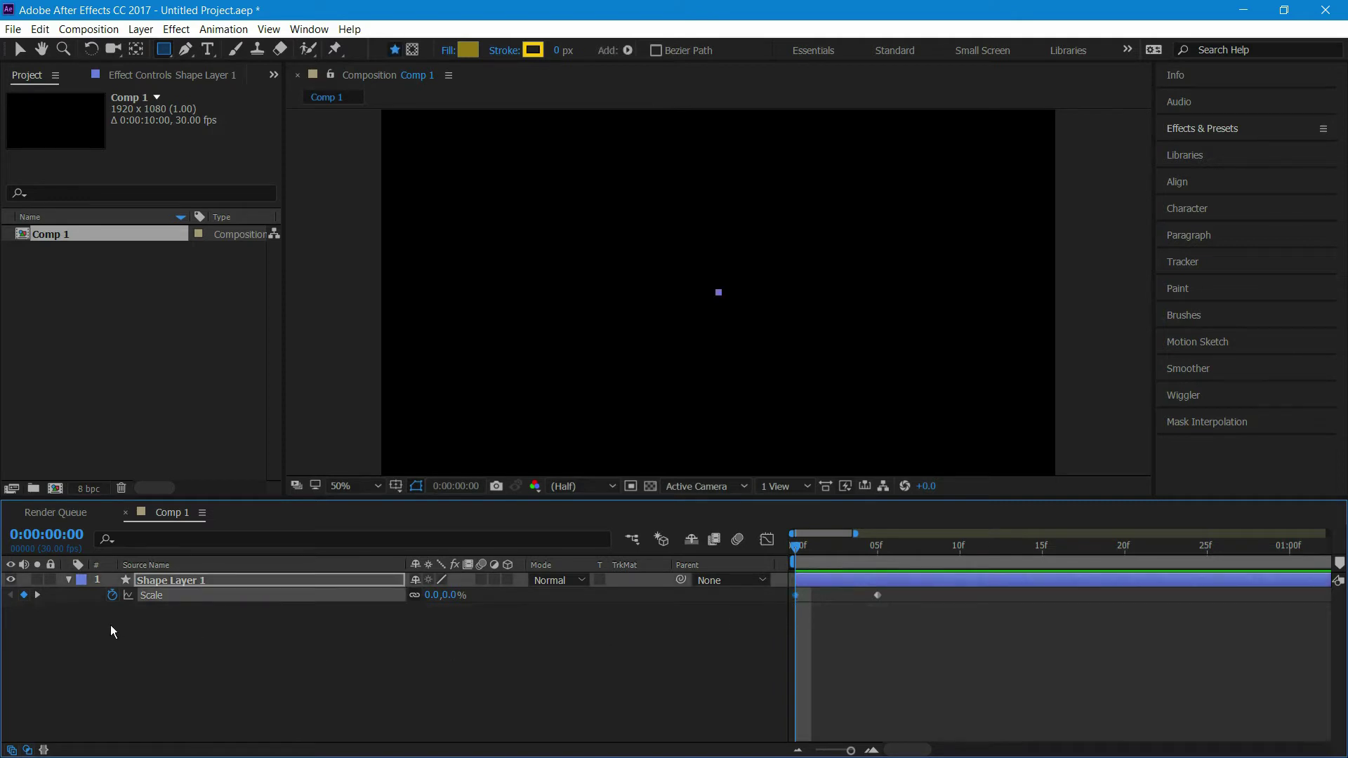
{"action": "key", "text": "ctrl+shift+F9"}
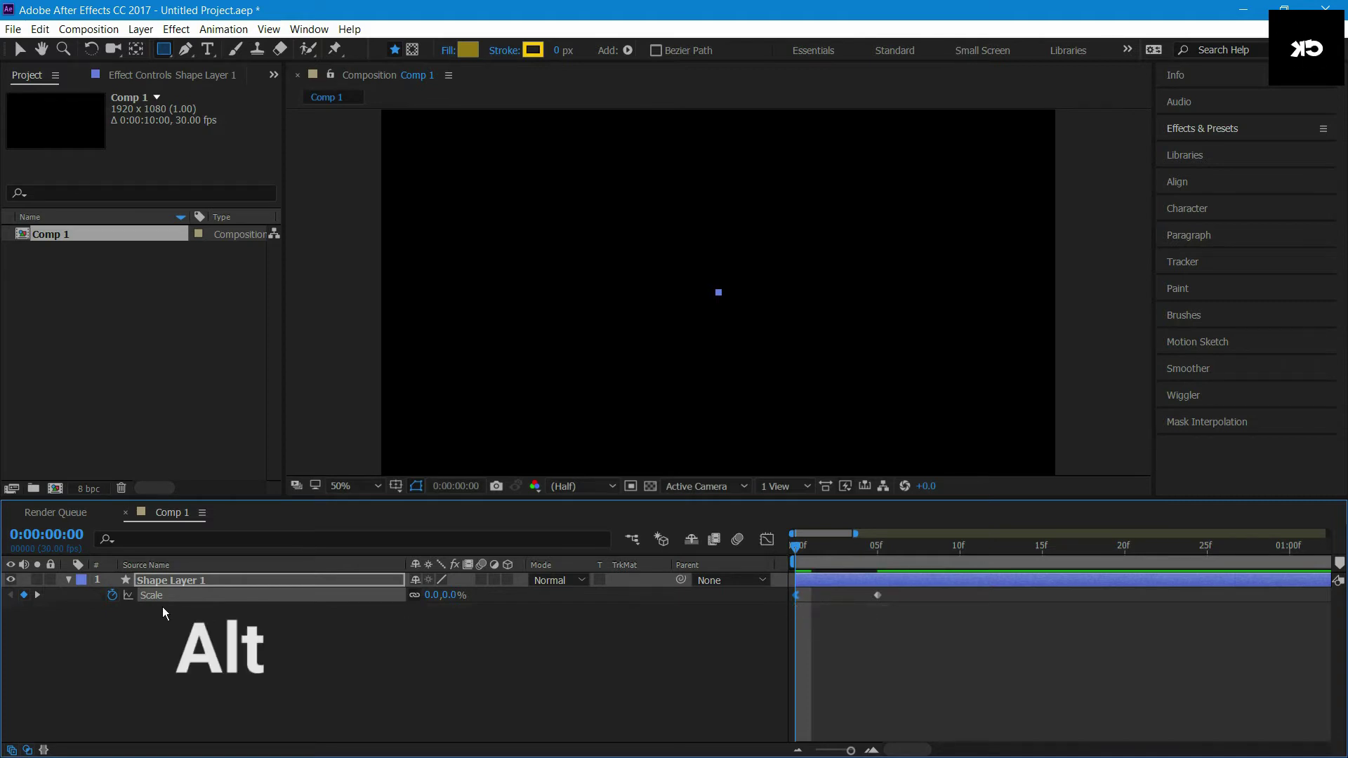
{"action": "left_click", "coordinate": [111, 595], "text": "alt"}
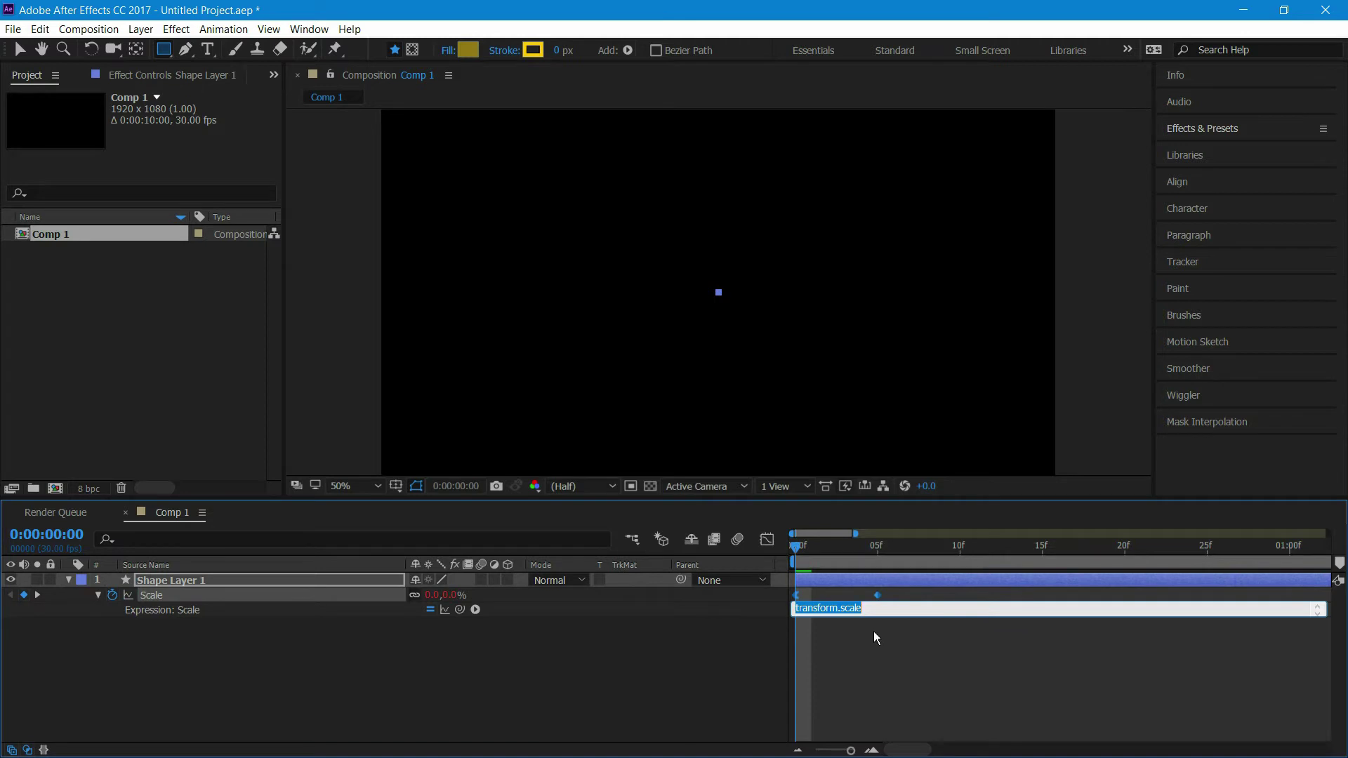
{"action": "key", "text": "alt+Tab"}
{"action": "left_click", "coordinate": [996, 419]}
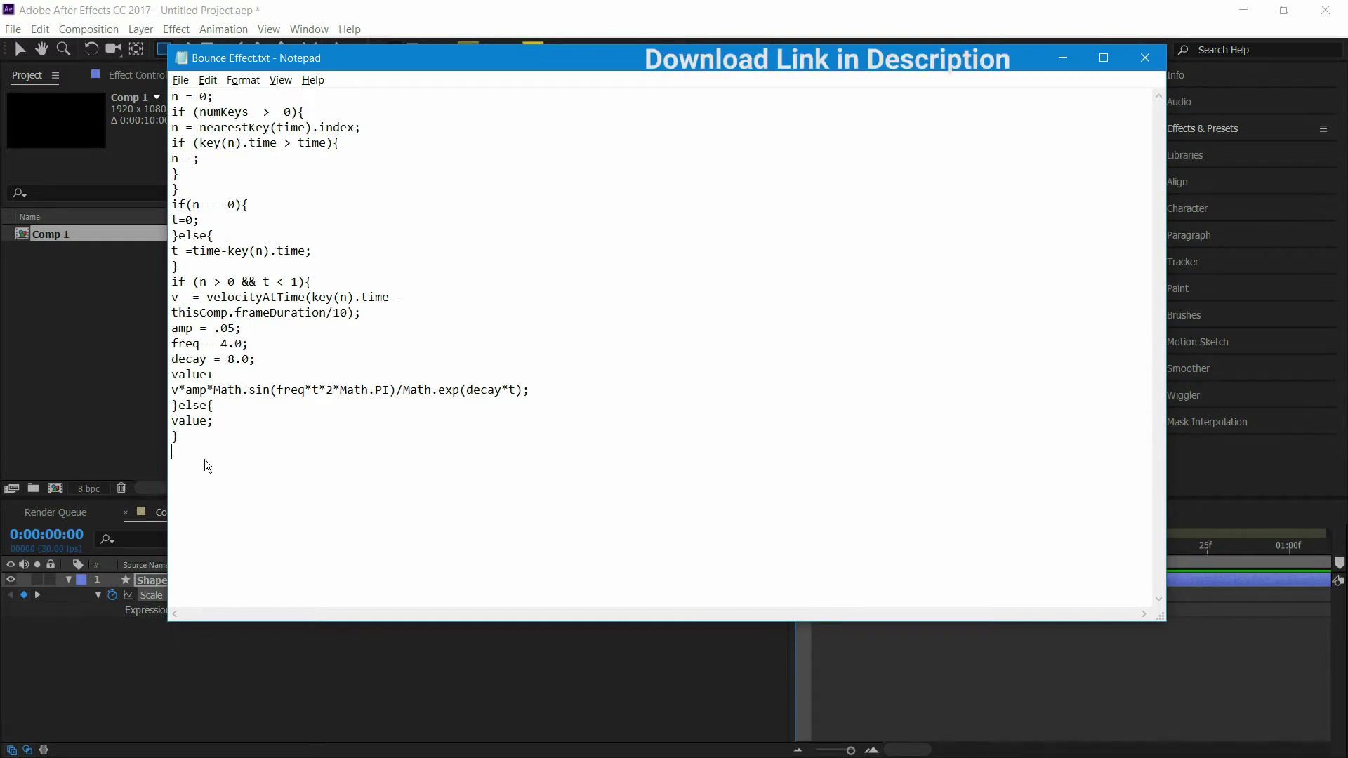
Select all the bounce code in Bounce Effect.txt and minimise Notepad
{"action": "key", "text": "ctrl+a"}
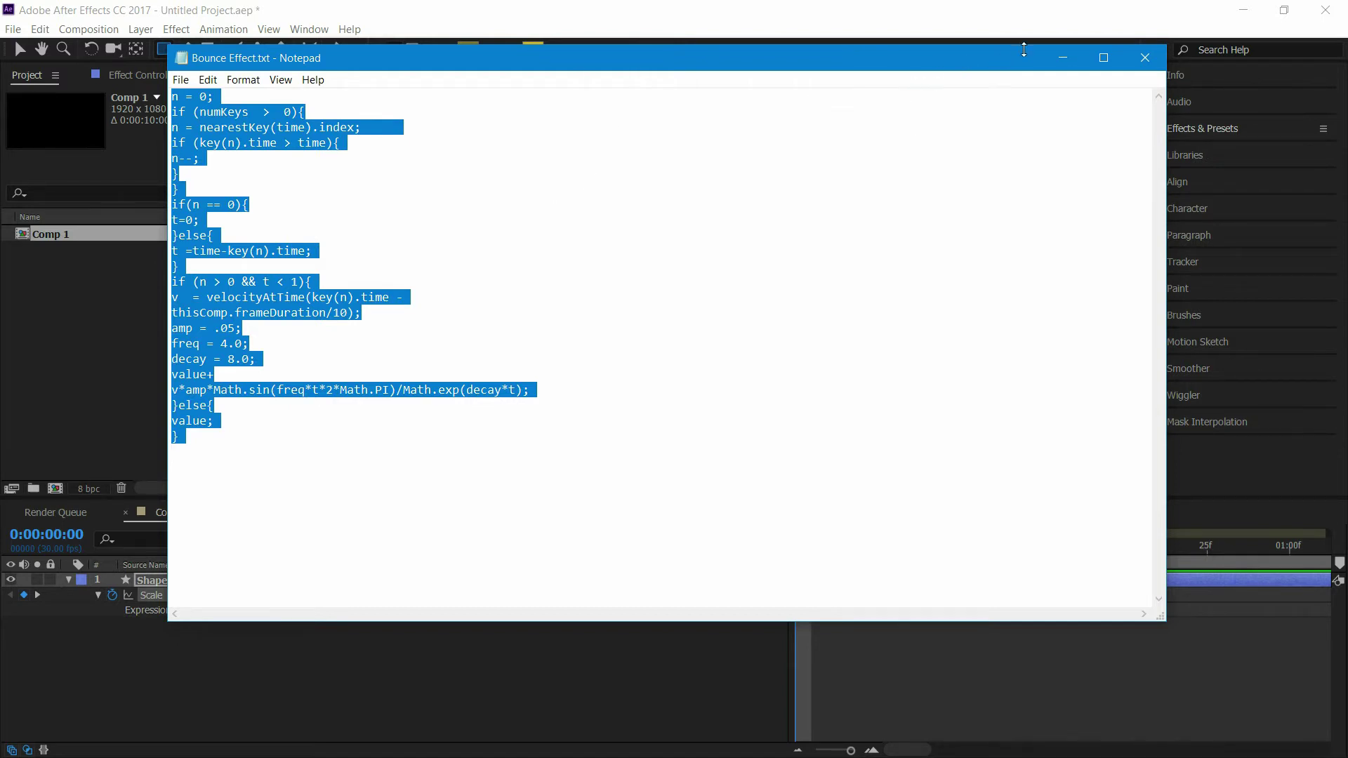
{"action": "left_click", "coordinate": [1063, 58]}
Replace transform.scale with the pasted bounce code and preview the square popping in
{"action": "left_click", "coordinate": [852, 608]}
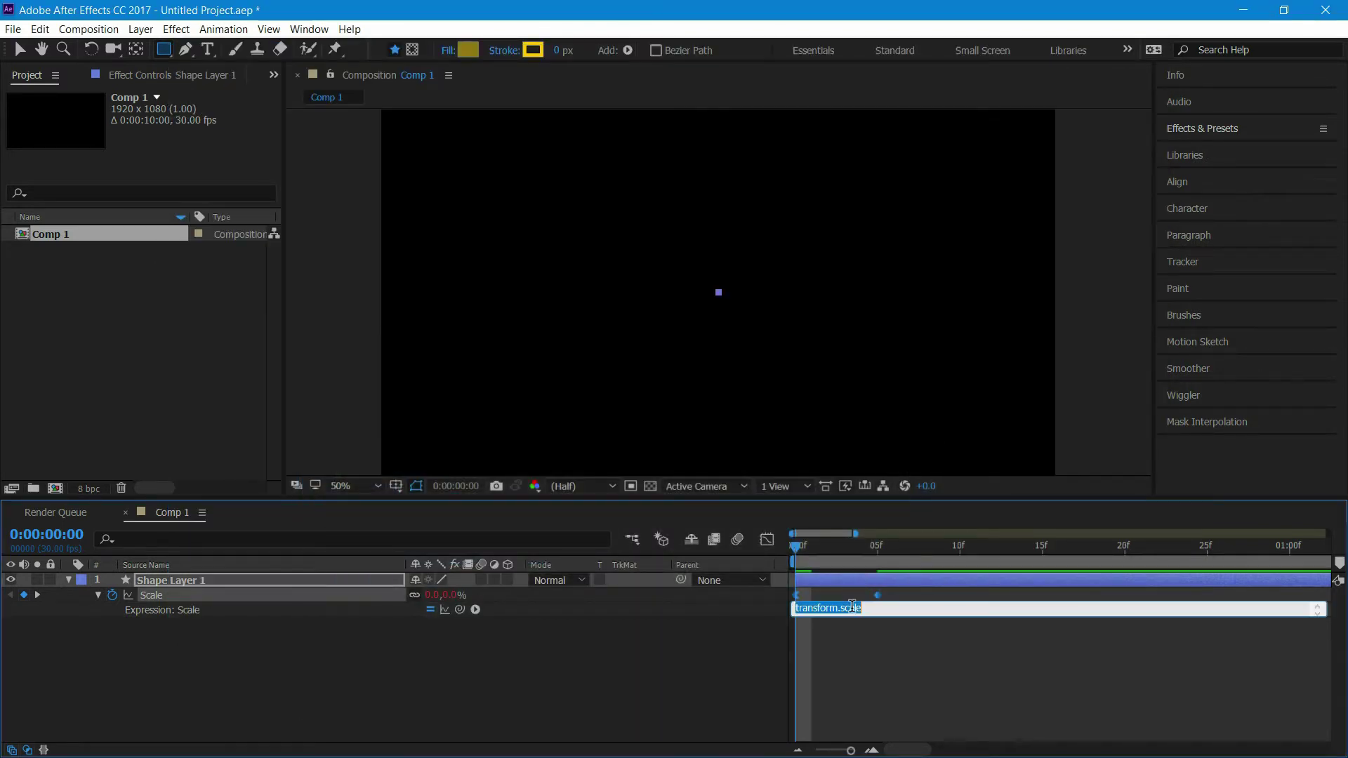
{"action": "key", "text": "BackSpace"}
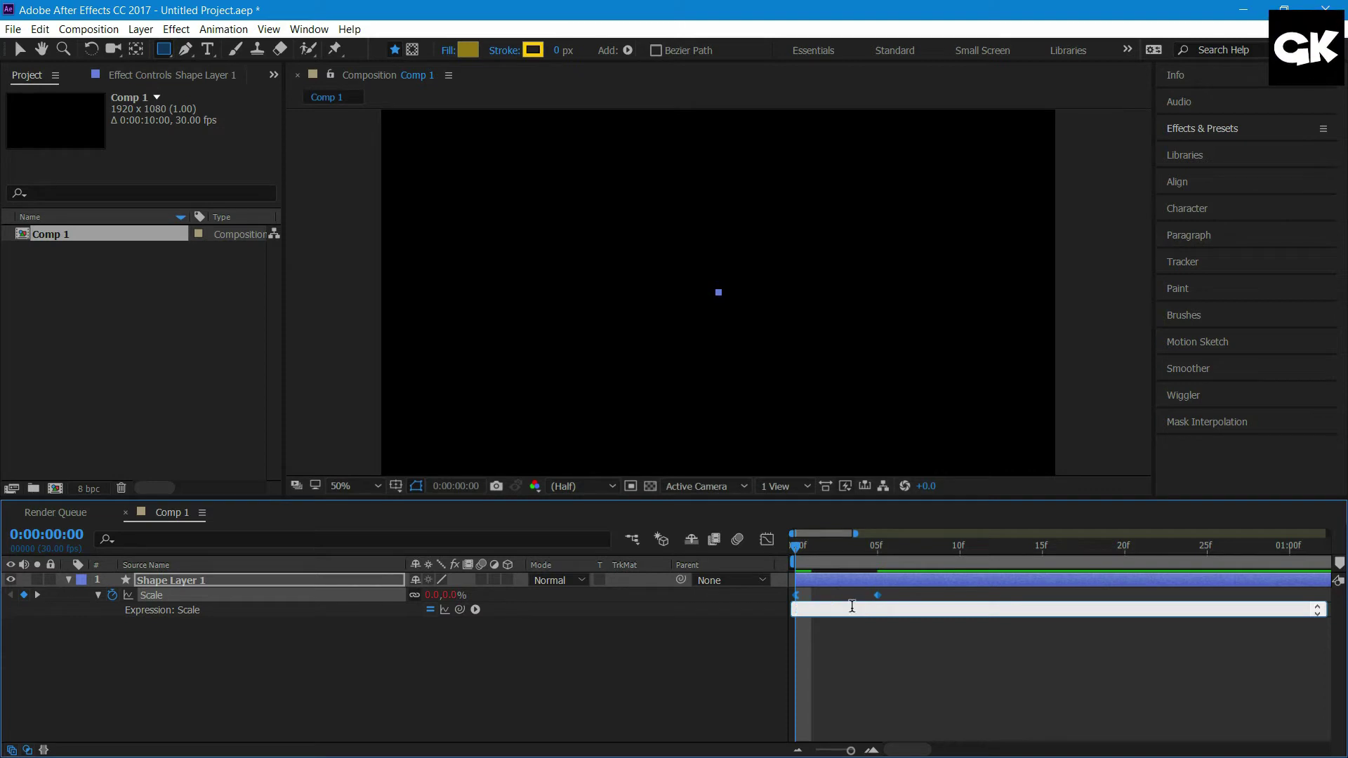
{"action": "type", "text": "value+"}
{"action": "left_click", "coordinate": [715, 653]}
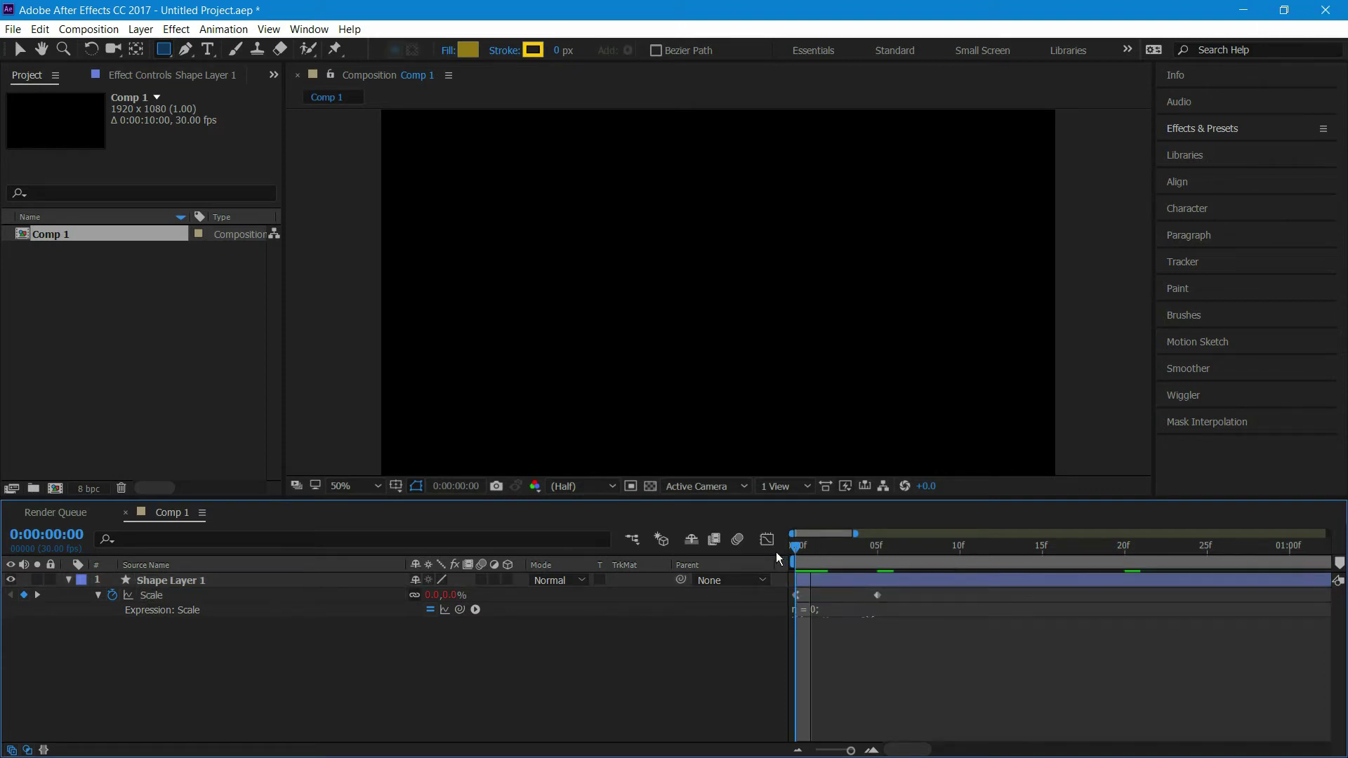
{"action": "key", "text": "space"}
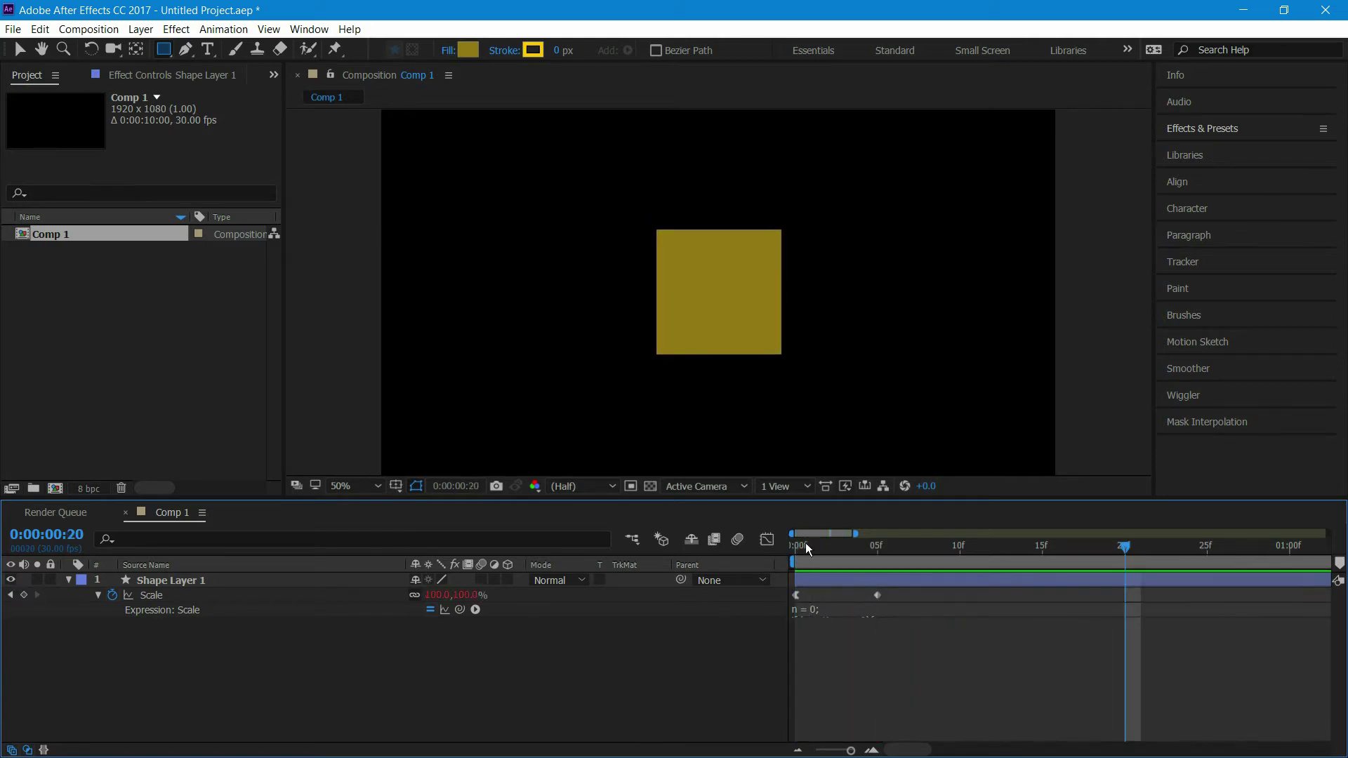
{"action": "left_click", "coordinate": [796, 547]}
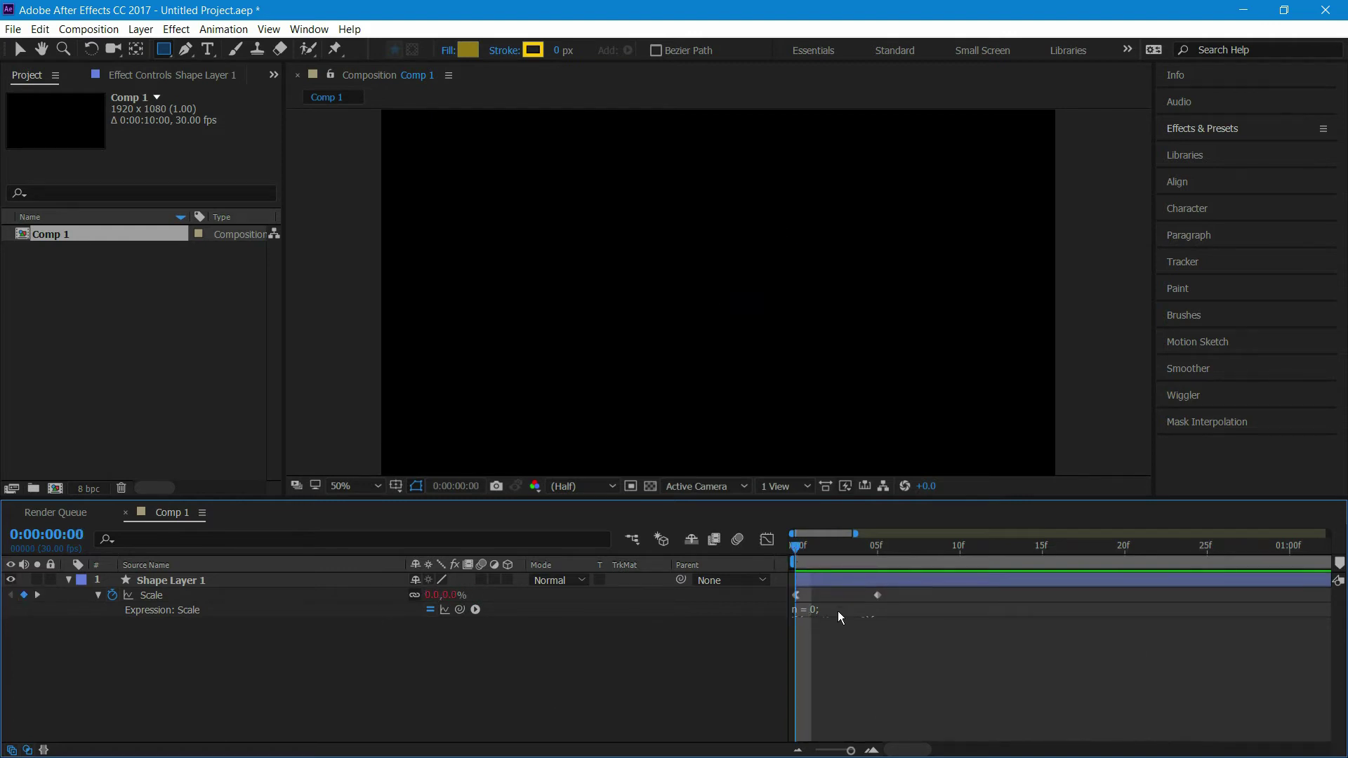
Try a decay of 8 in the scale-bounce expression and preview it
{"action": "left_click_drag", "start_coordinate": [836, 614], "coordinate": [829, 708]}
{"action": "left_click", "coordinate": [831, 666]}
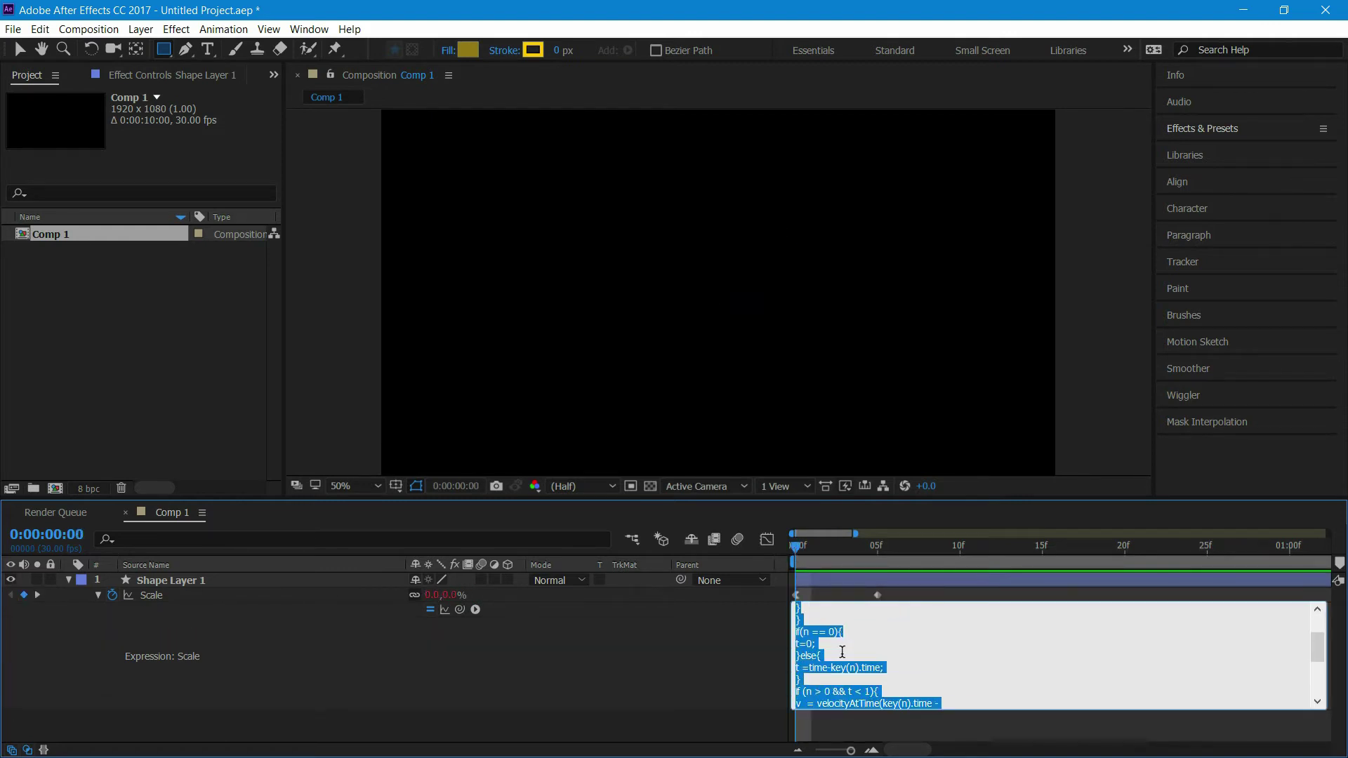
{"action": "scroll", "coordinate": [836, 659], "scroll_direction": "down", "scroll_amount": 1}
{"action": "scroll", "coordinate": [842, 652], "scroll_direction": "down", "scroll_amount": 2}
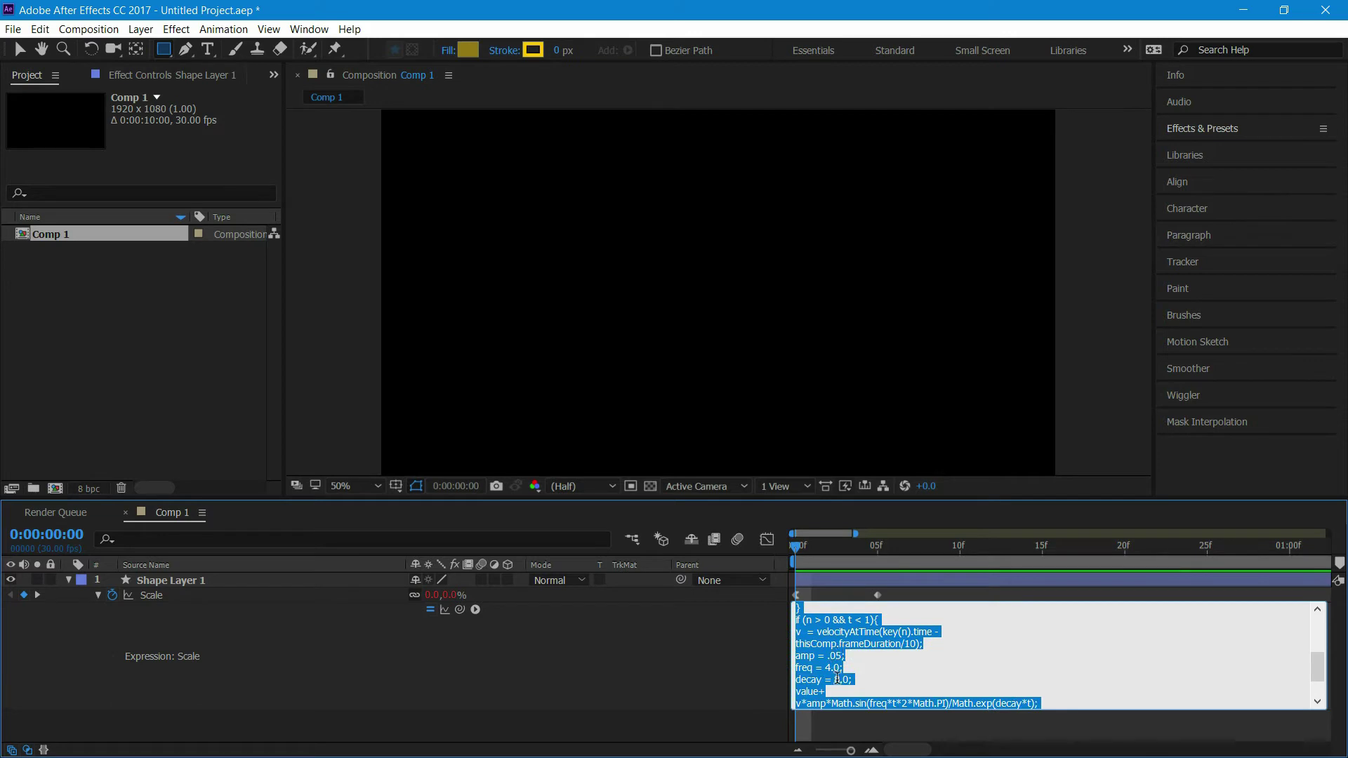
{"action": "left_click", "coordinate": [836, 678]}
{"action": "key", "text": "BackSpace"}
{"action": "type", "text": "8"}
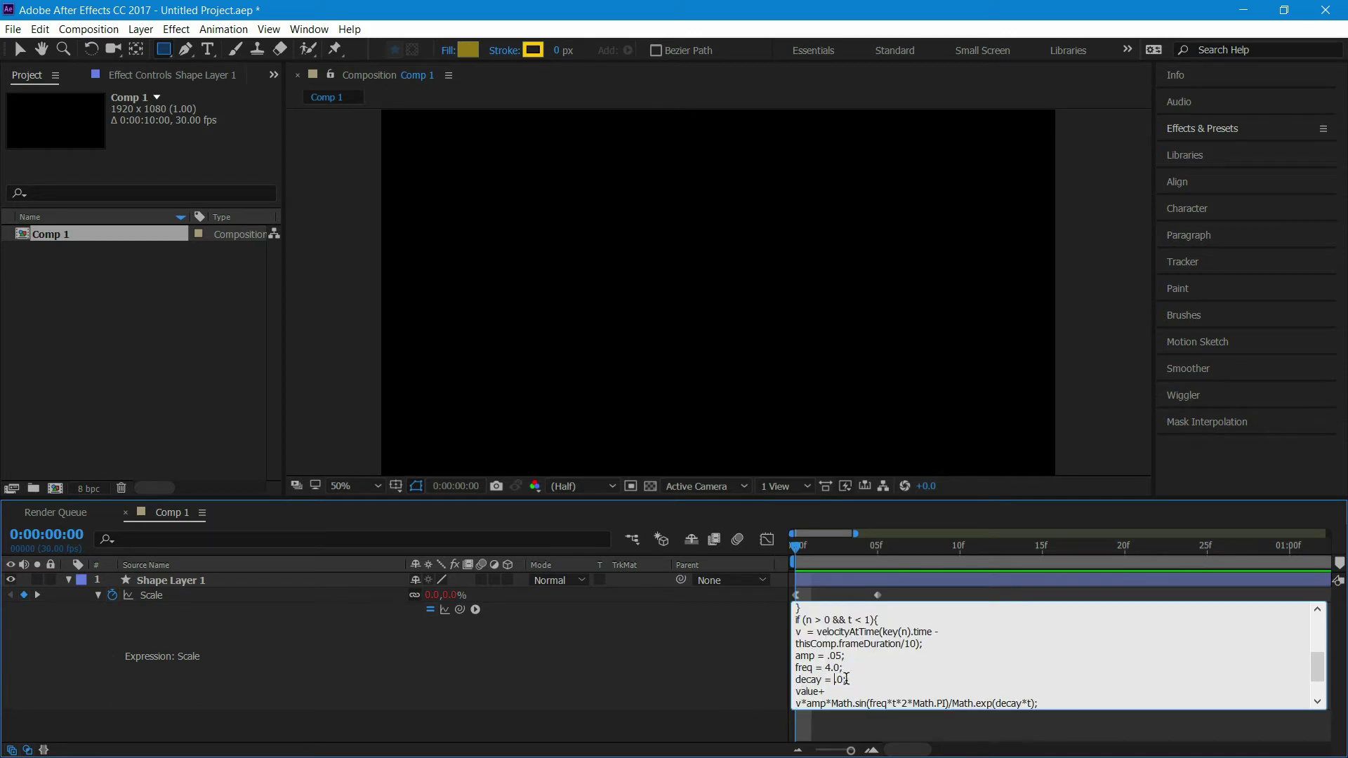
{"action": "left_click", "coordinate": [747, 683]}
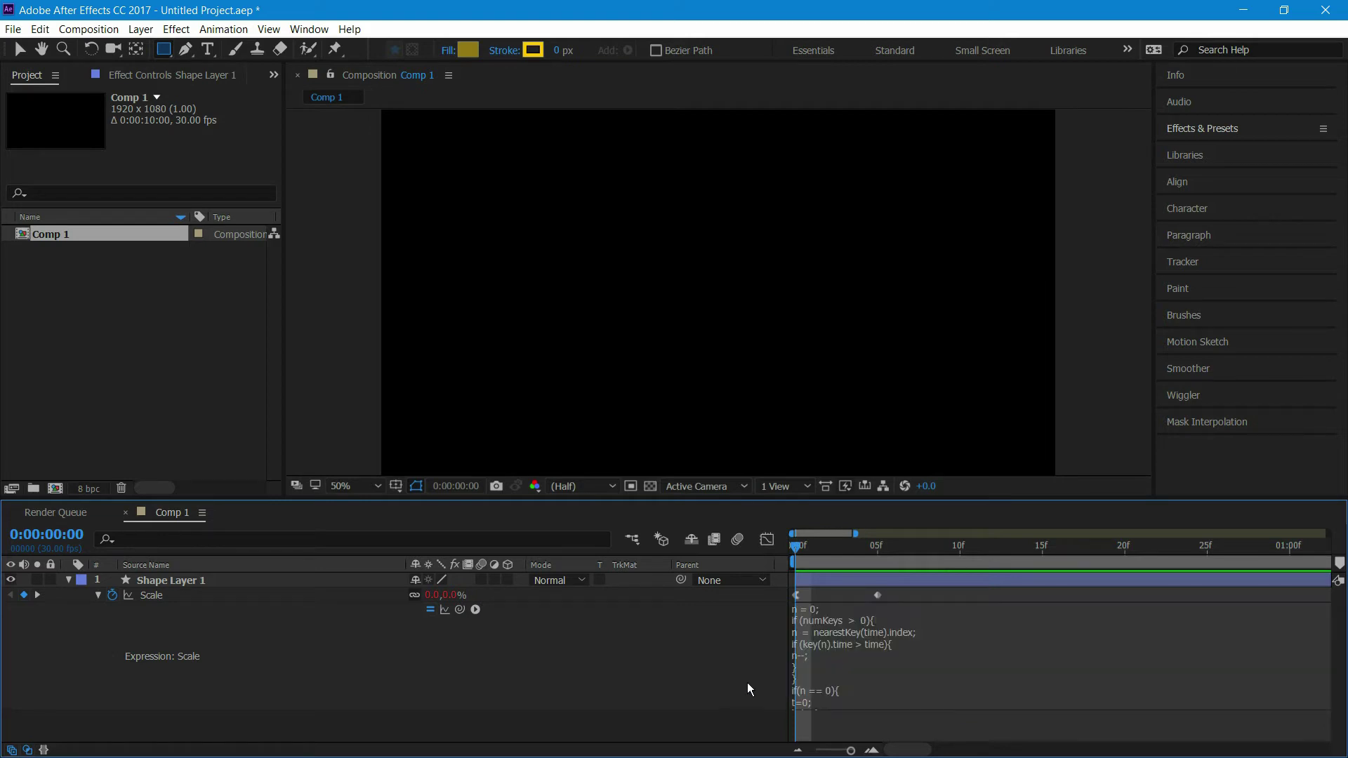
{"action": "key", "text": "space"}
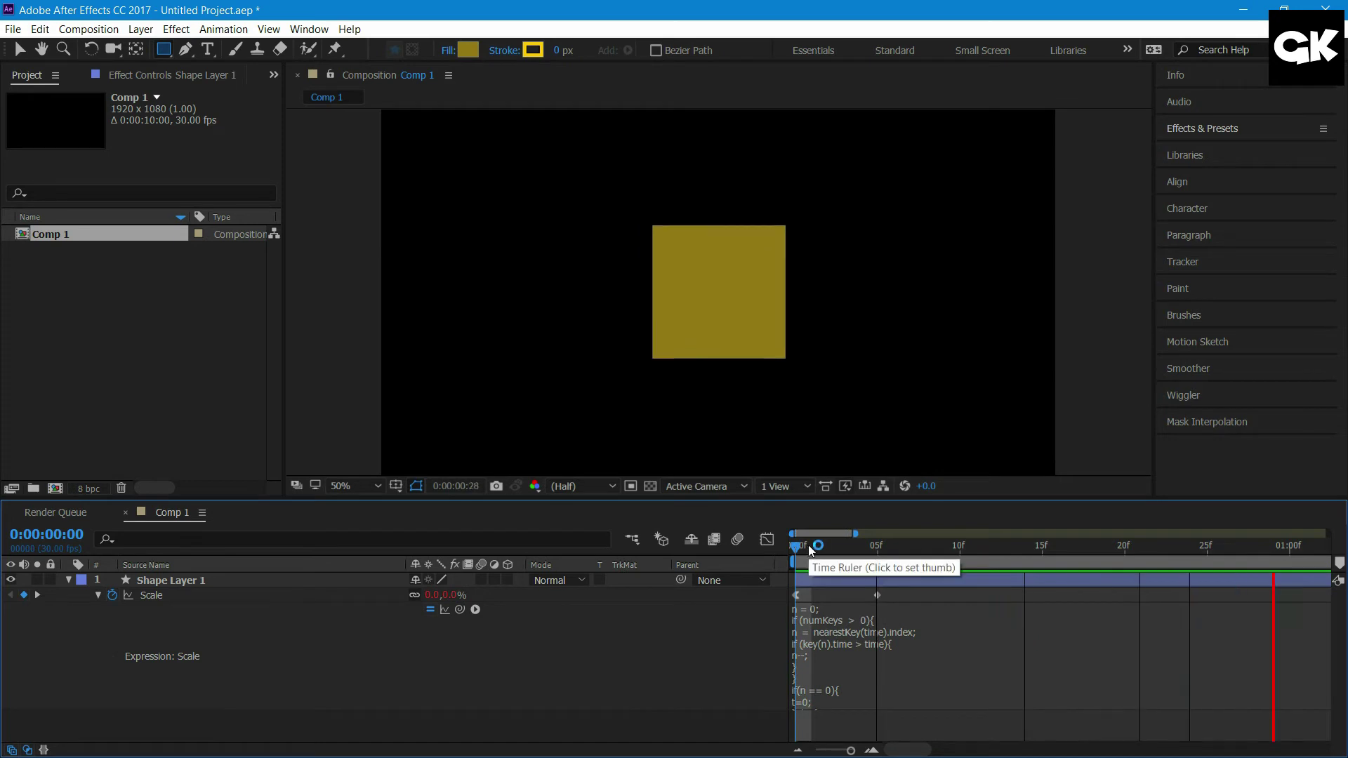
Change the decay to 10 and preview the square's bounce again
{"action": "left_click", "coordinate": [836, 646]}
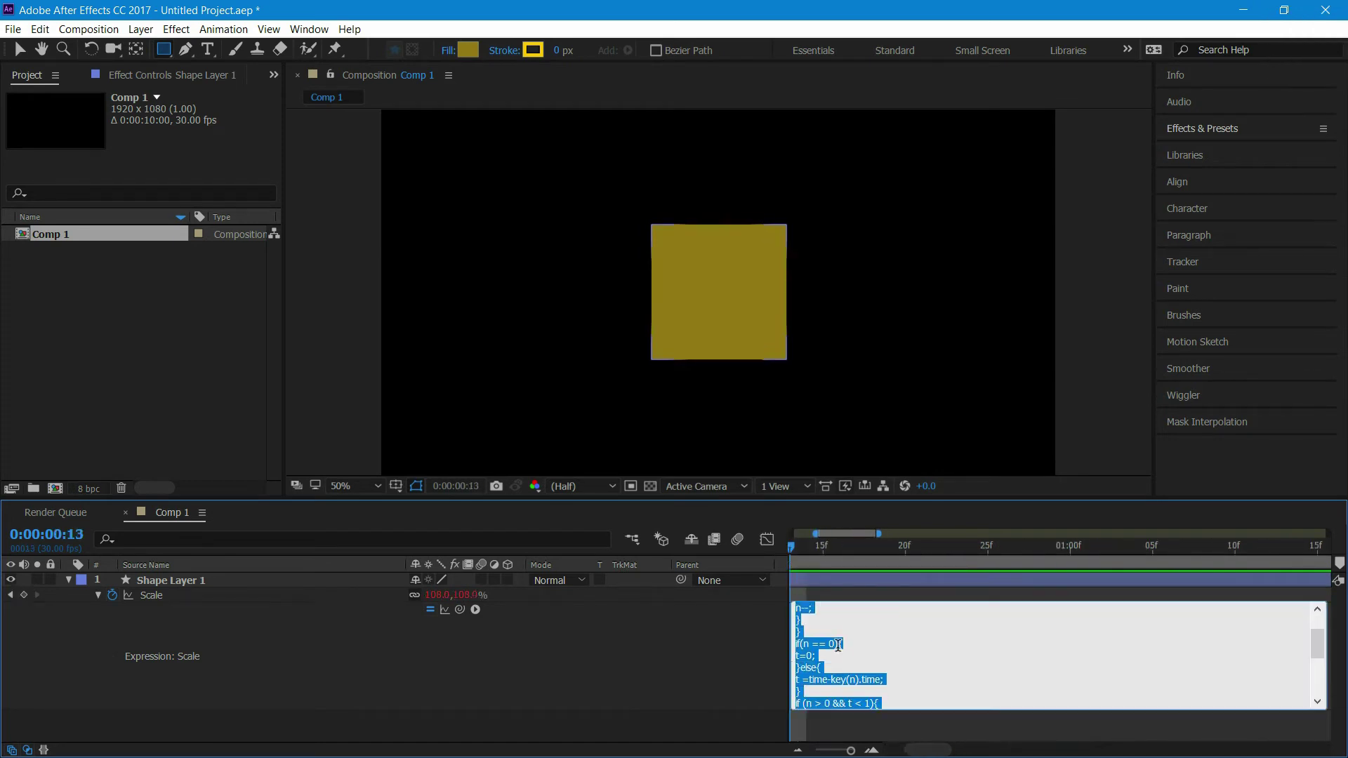
{"action": "scroll", "coordinate": [837, 647], "scroll_direction": "down", "scroll_amount": 3}
{"action": "scroll", "coordinate": [837, 647], "scroll_direction": "down", "scroll_amount": 2}
{"action": "left_click", "coordinate": [839, 654]}
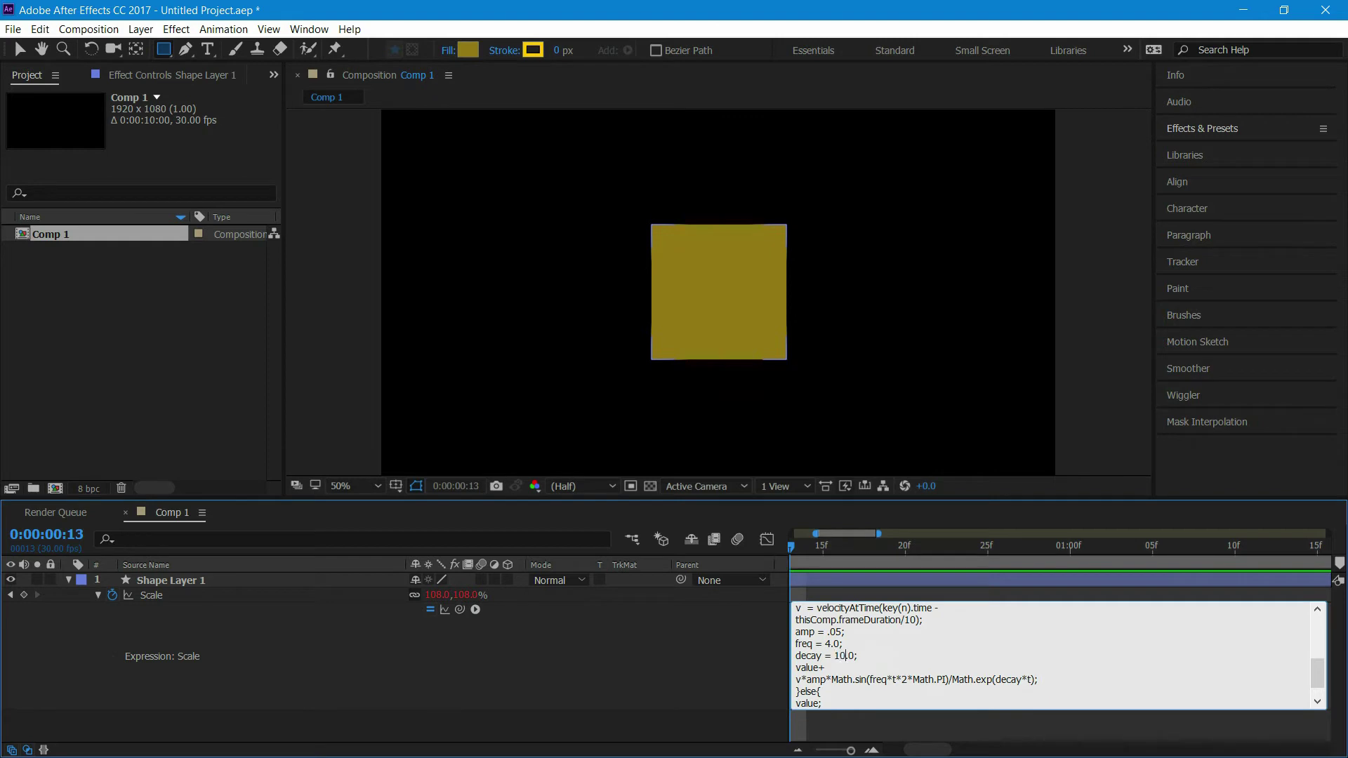
{"action": "left_click", "coordinate": [752, 671]}
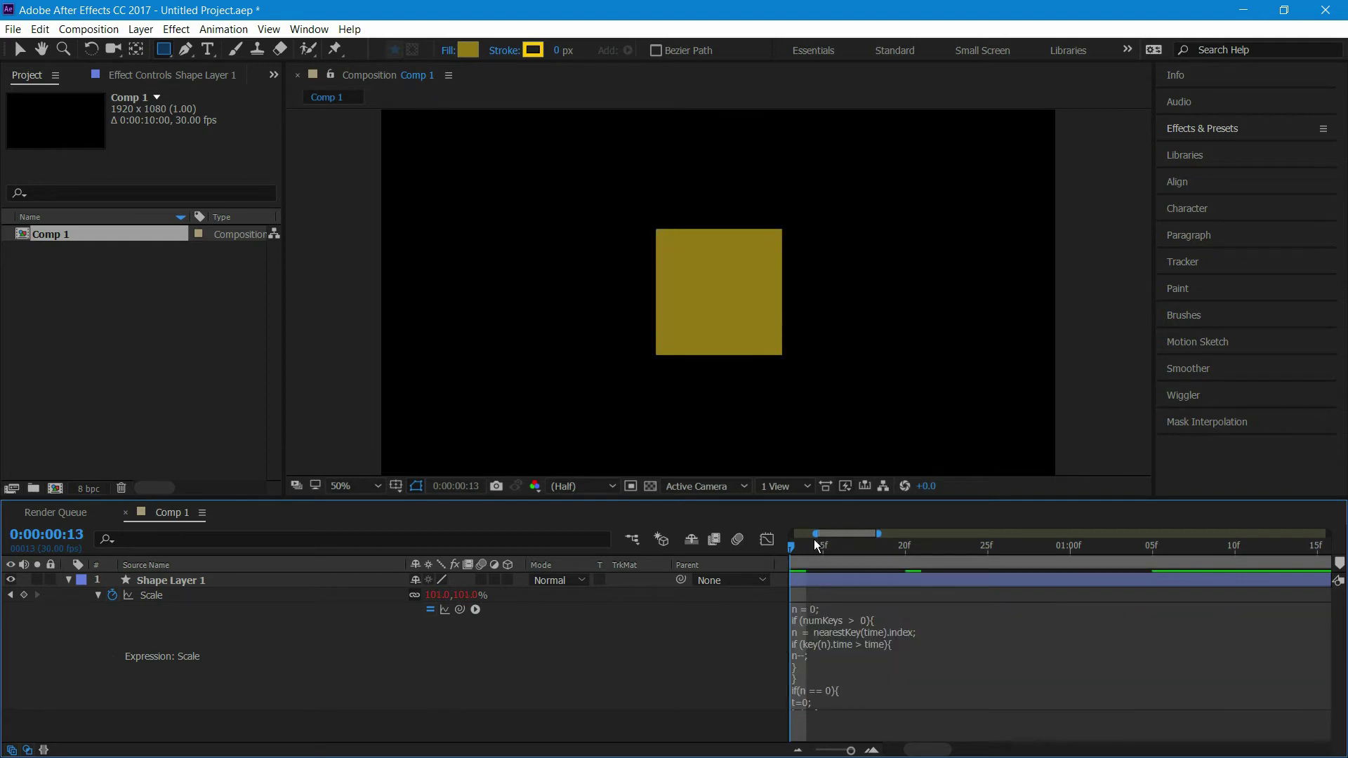
{"action": "mouse_move", "coordinate": [791, 546]}
{"action": "left_mouse_down"}
{"action": "mouse_move", "coordinate": [835, 544]}
{"action": "mouse_move", "coordinate": [764, 549]}
{"action": "left_mouse_up"}
{"action": "key", "text": "space"}
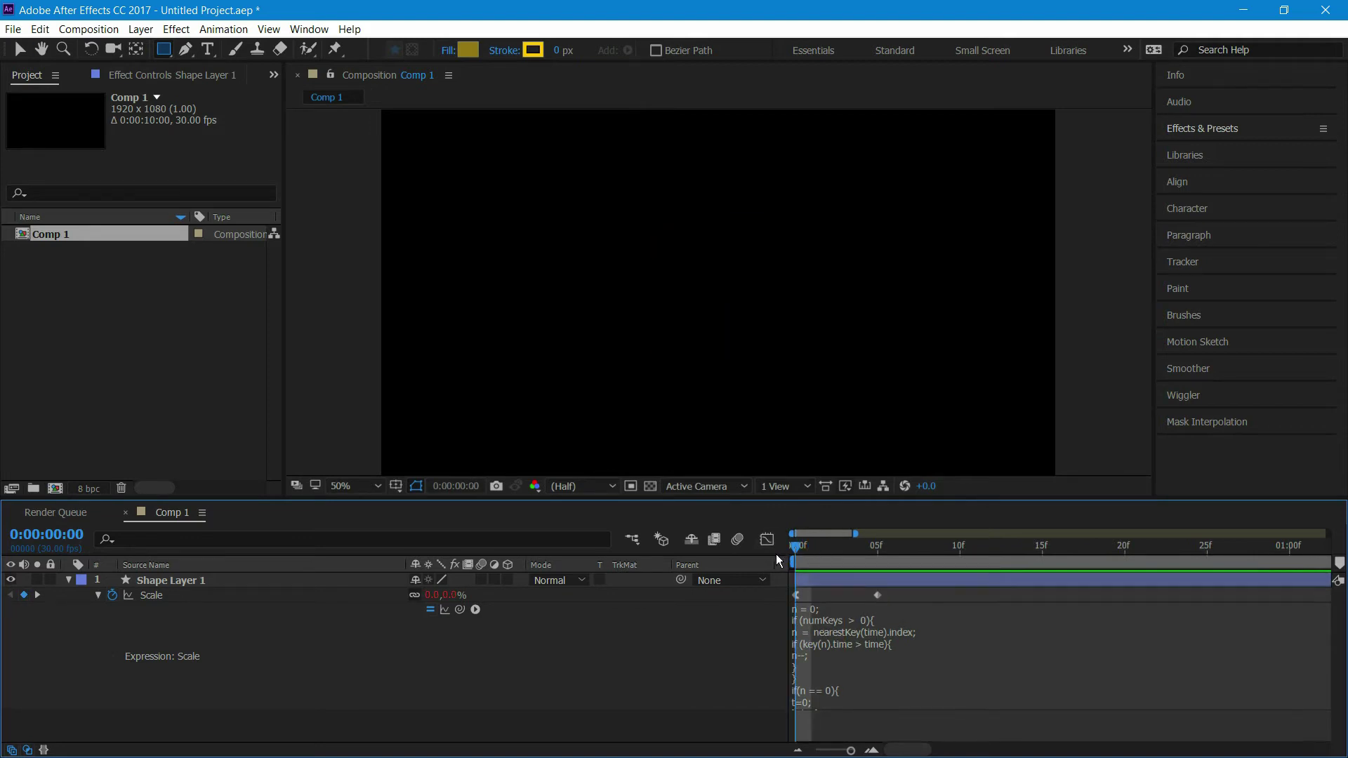
{"action": "key", "text": "space"}
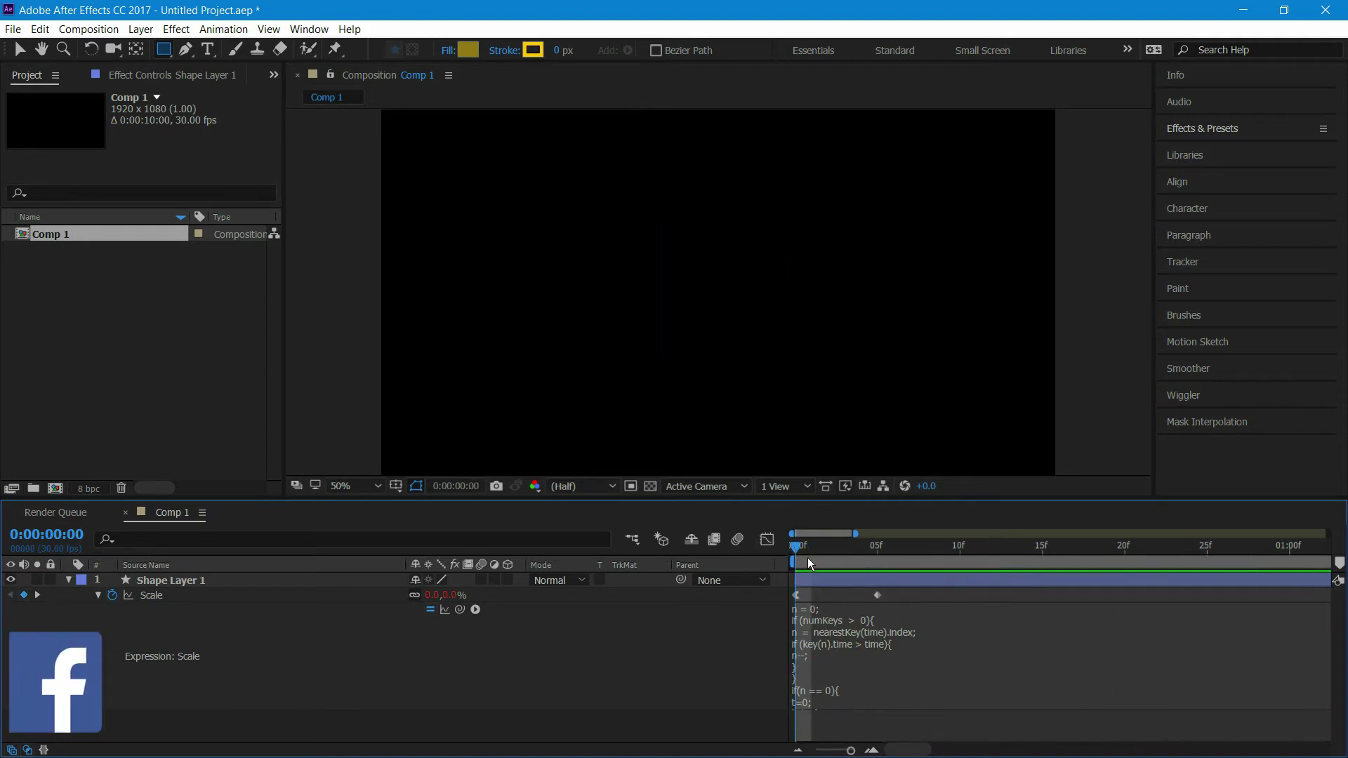
Settle on a decay of 4.0, preview the final bounce, and collapse the layer
{"action": "left_click", "coordinate": [835, 618]}
{"action": "scroll", "coordinate": [842, 638], "scroll_direction": "down", "scroll_amount": 2}
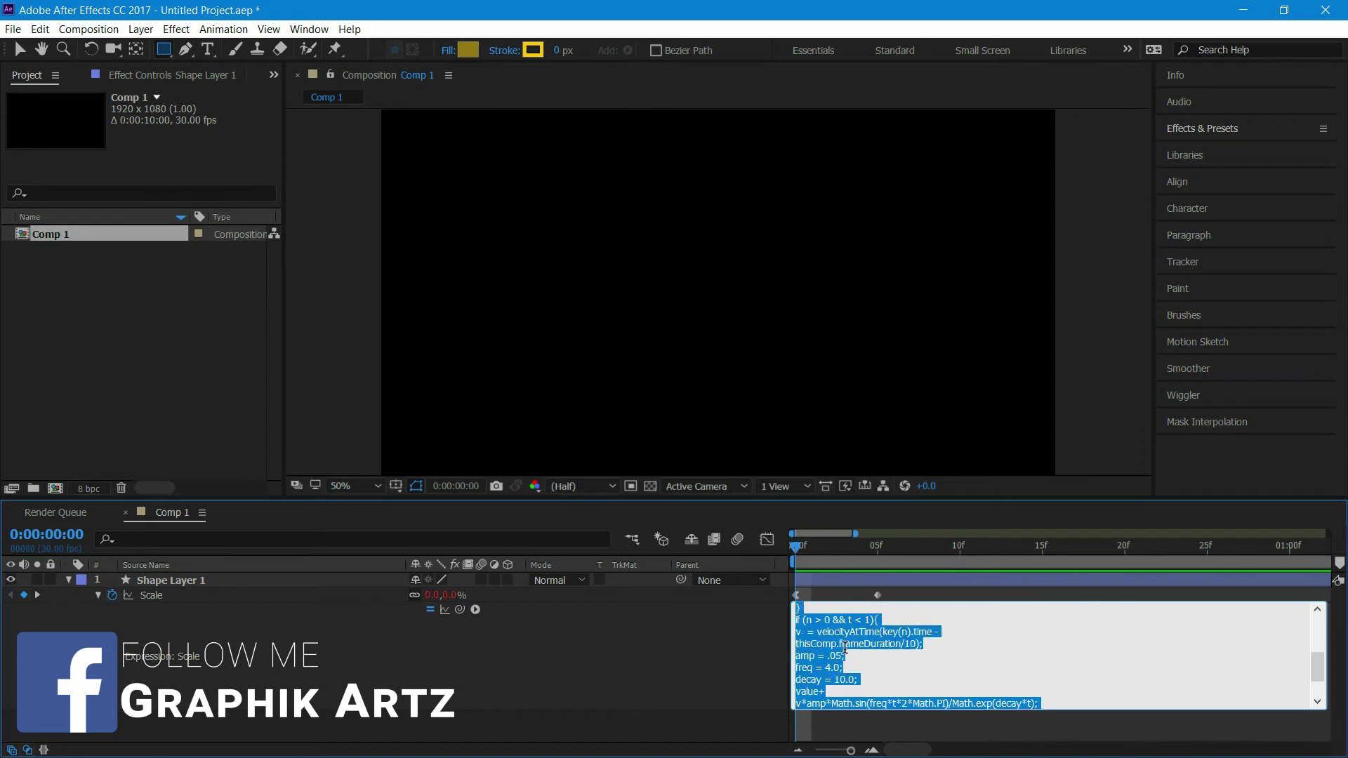
{"action": "scroll", "coordinate": [844, 648], "scroll_direction": "down", "scroll_amount": 2}
{"action": "left_click", "coordinate": [842, 643]}
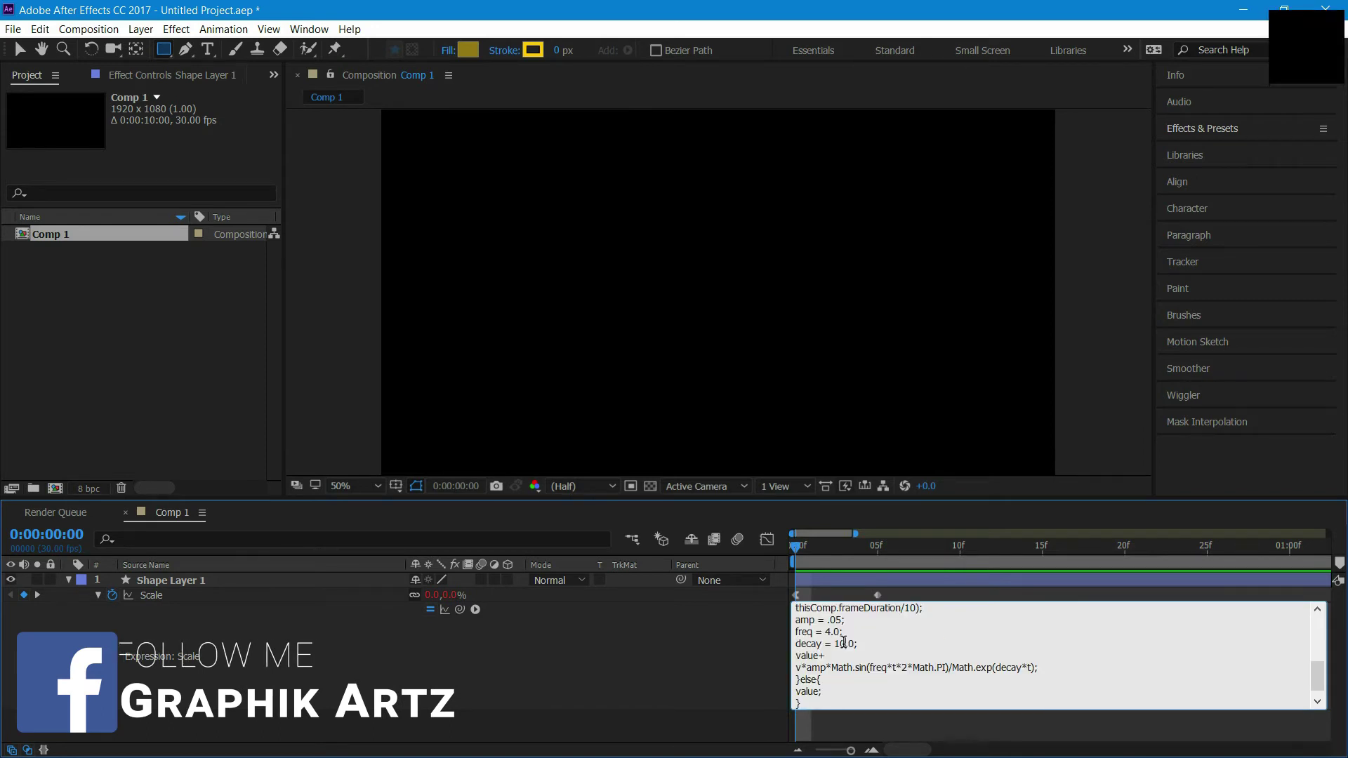
{"action": "key", "text": "Delete"}
{"action": "key", "text": "Delete"}
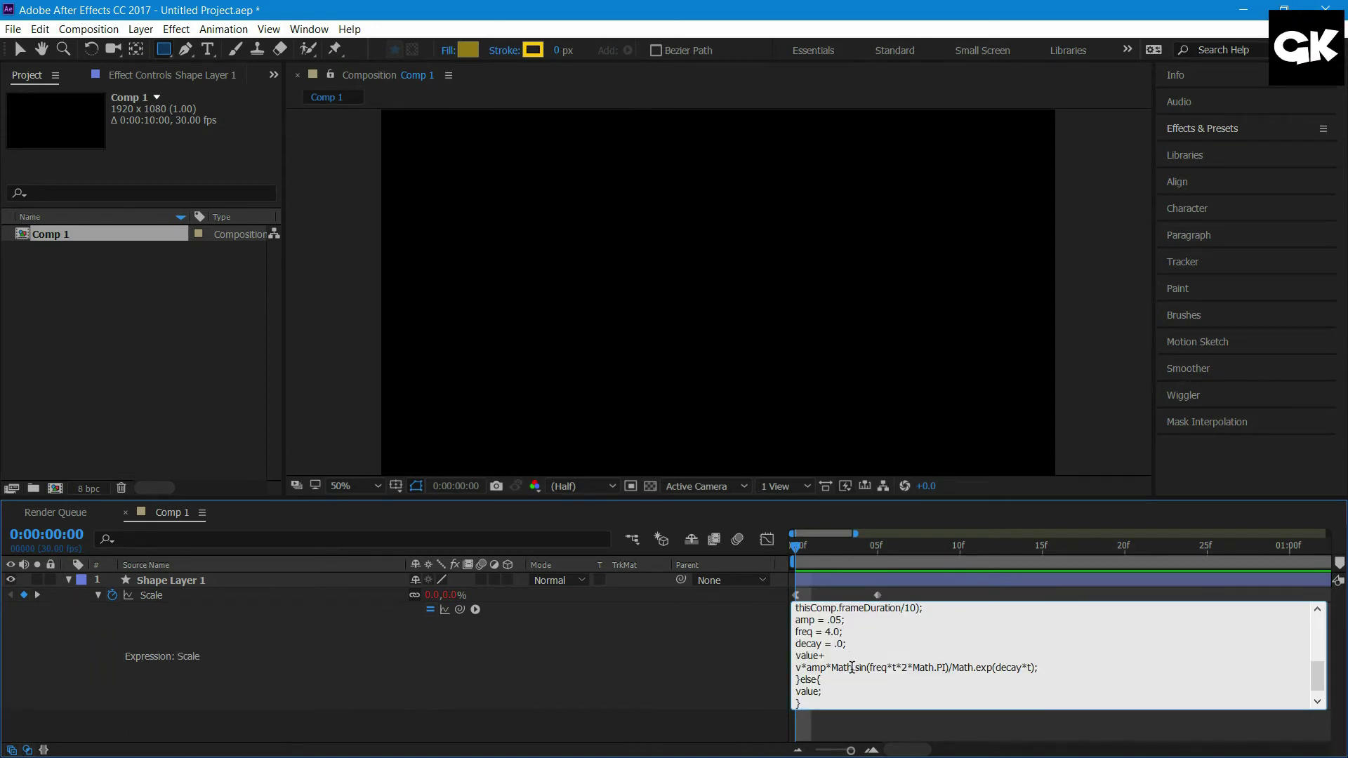
{"action": "type", "text": "4"}
{"action": "left_click", "coordinate": [760, 666]}
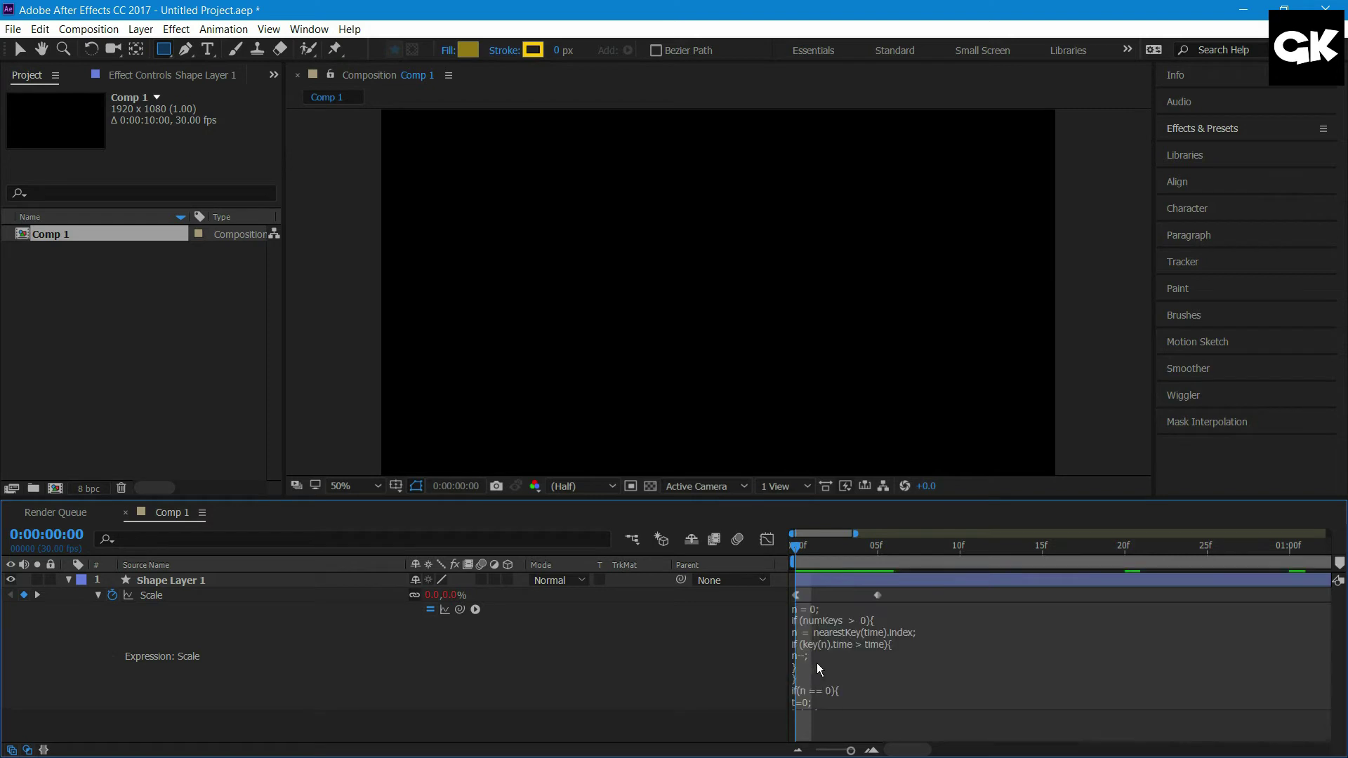
{"action": "left_click", "coordinate": [815, 663]}
{"action": "scroll", "coordinate": [858, 644], "scroll_direction": "down", "scroll_amount": 2}
{"action": "scroll", "coordinate": [827, 653], "scroll_direction": "down", "scroll_amount": 1}
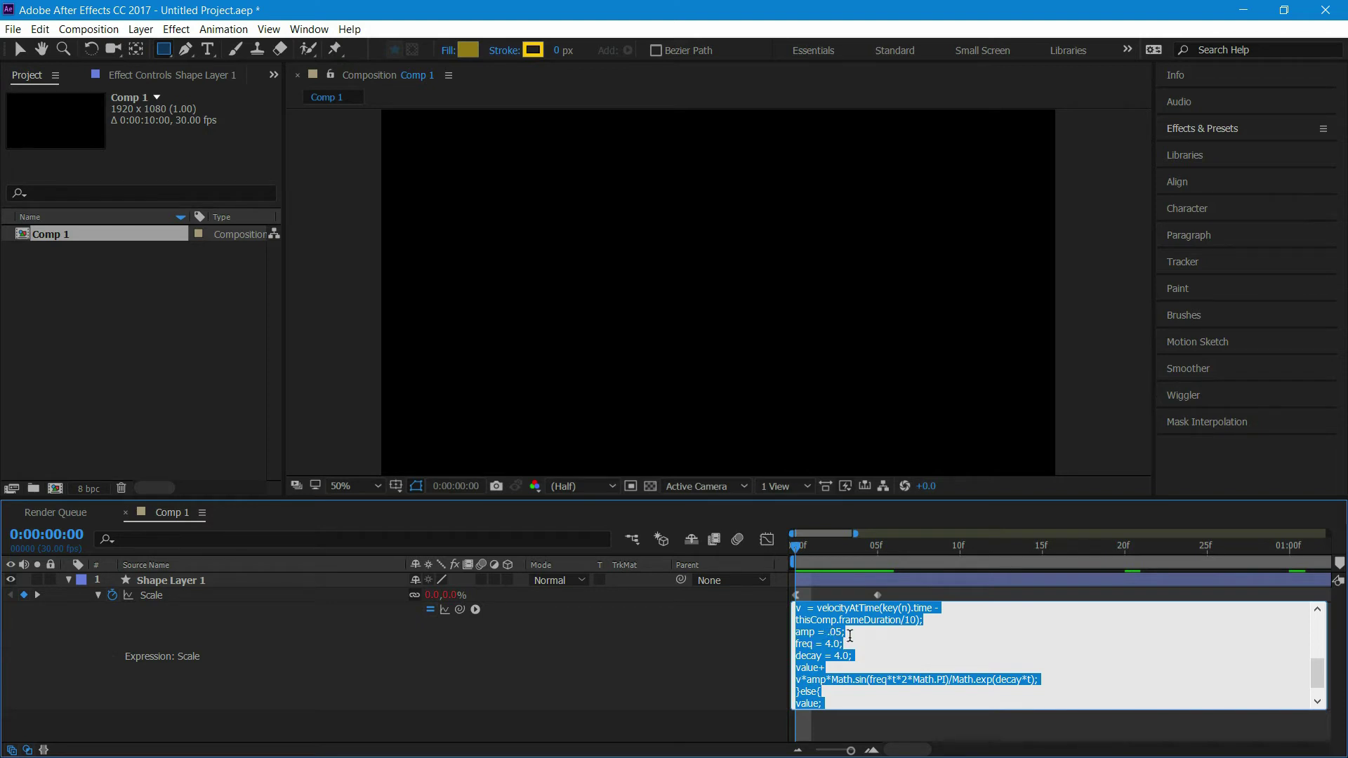
{"action": "left_click", "coordinate": [828, 561]}
{"action": "left_click_drag", "start_coordinate": [776, 546], "coordinate": [806, 546]}
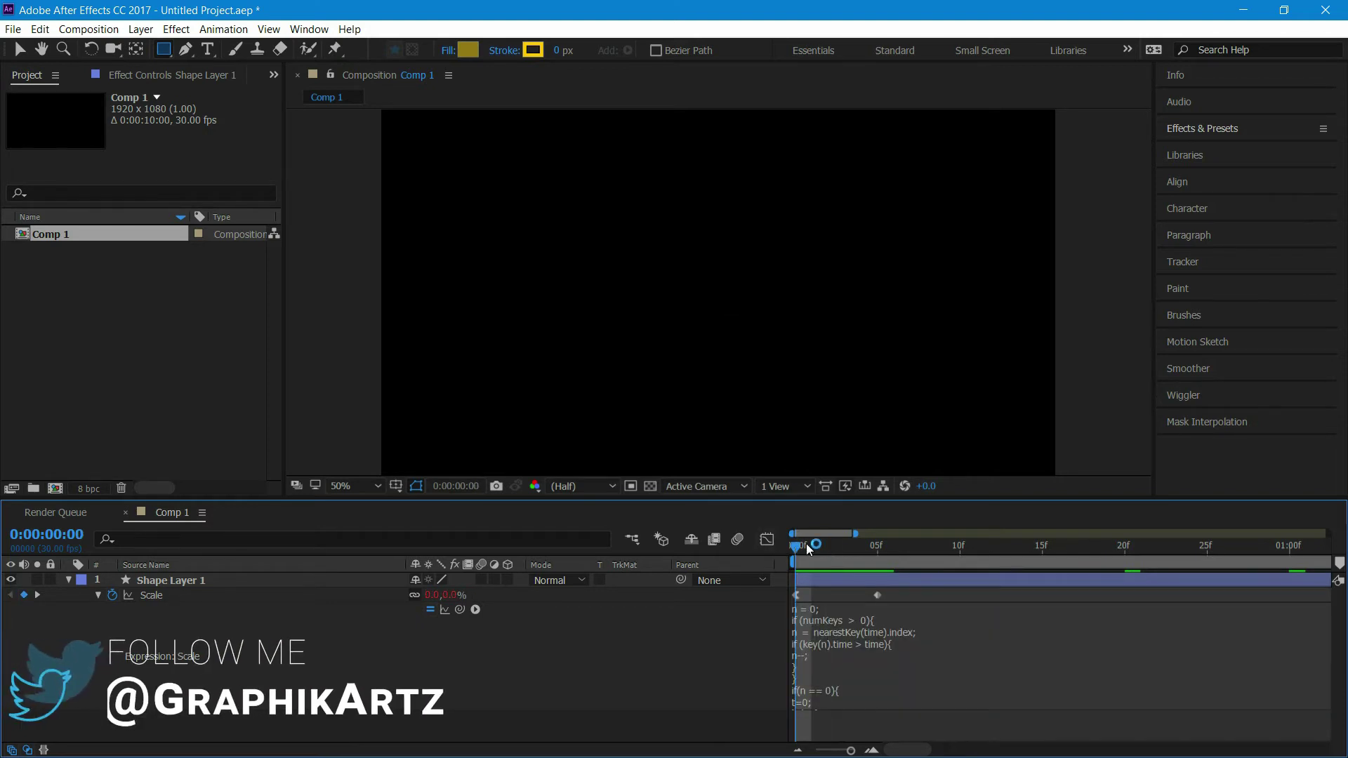
{"action": "key", "text": "space"}
{"action": "key", "text": "space"}
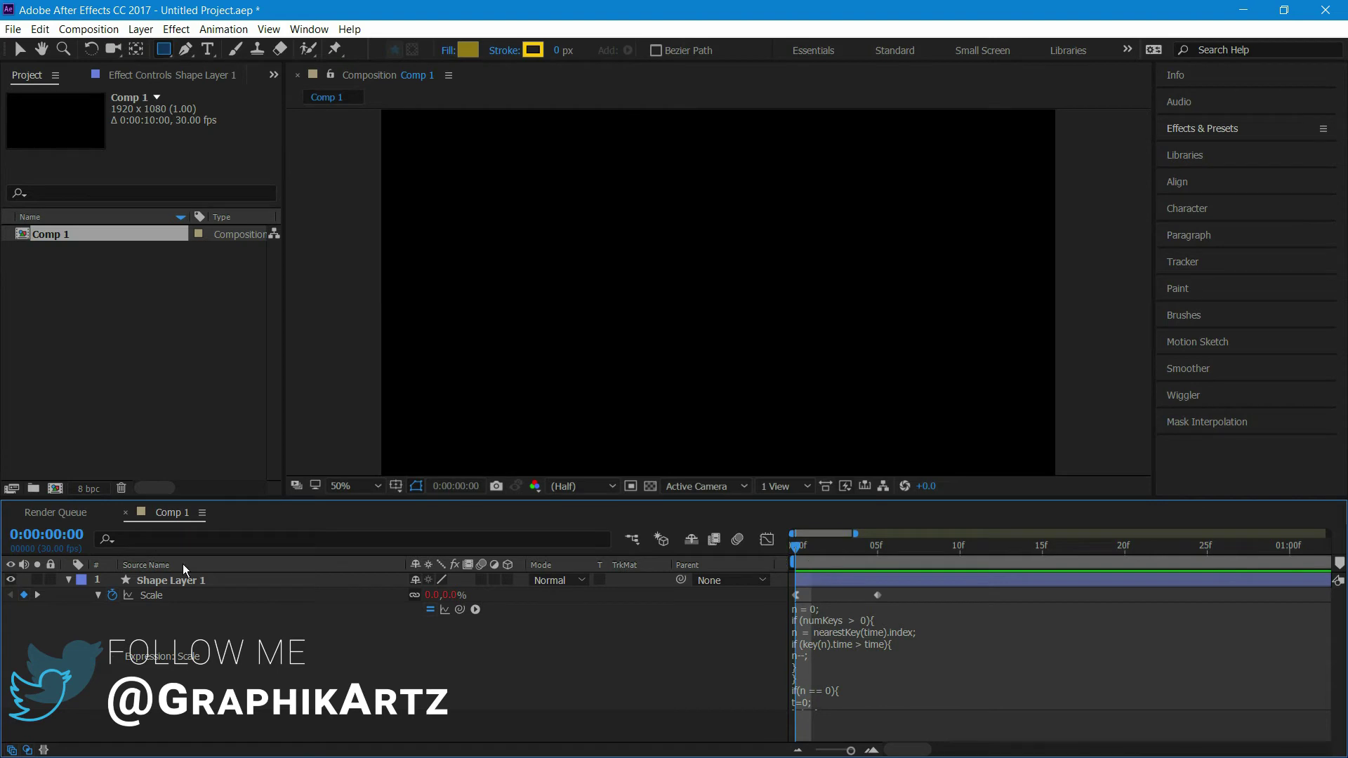
{"action": "left_click", "coordinate": [68, 580]}
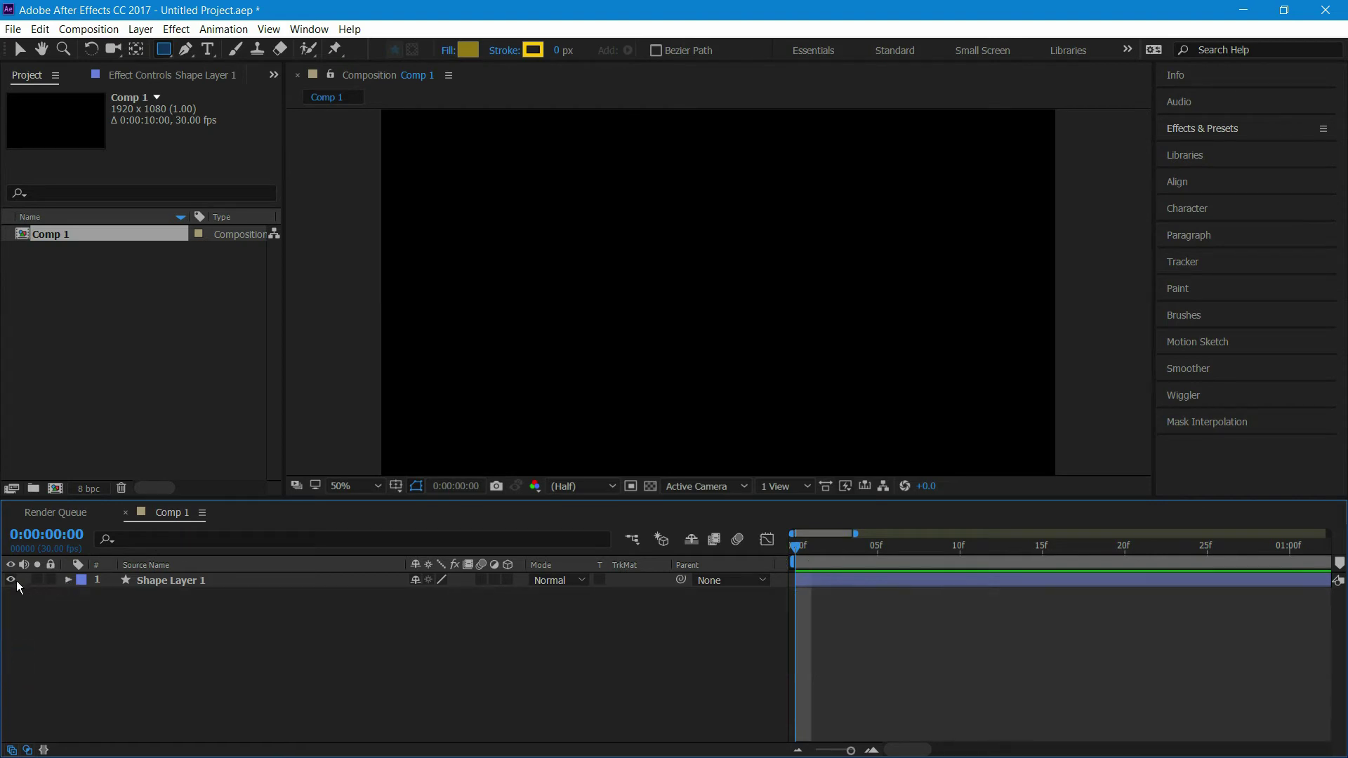
Add a comp-sized yellow ellipse layer and shrink it to a 211×211 circle
{"action": "left_click", "coordinate": [166, 50]}
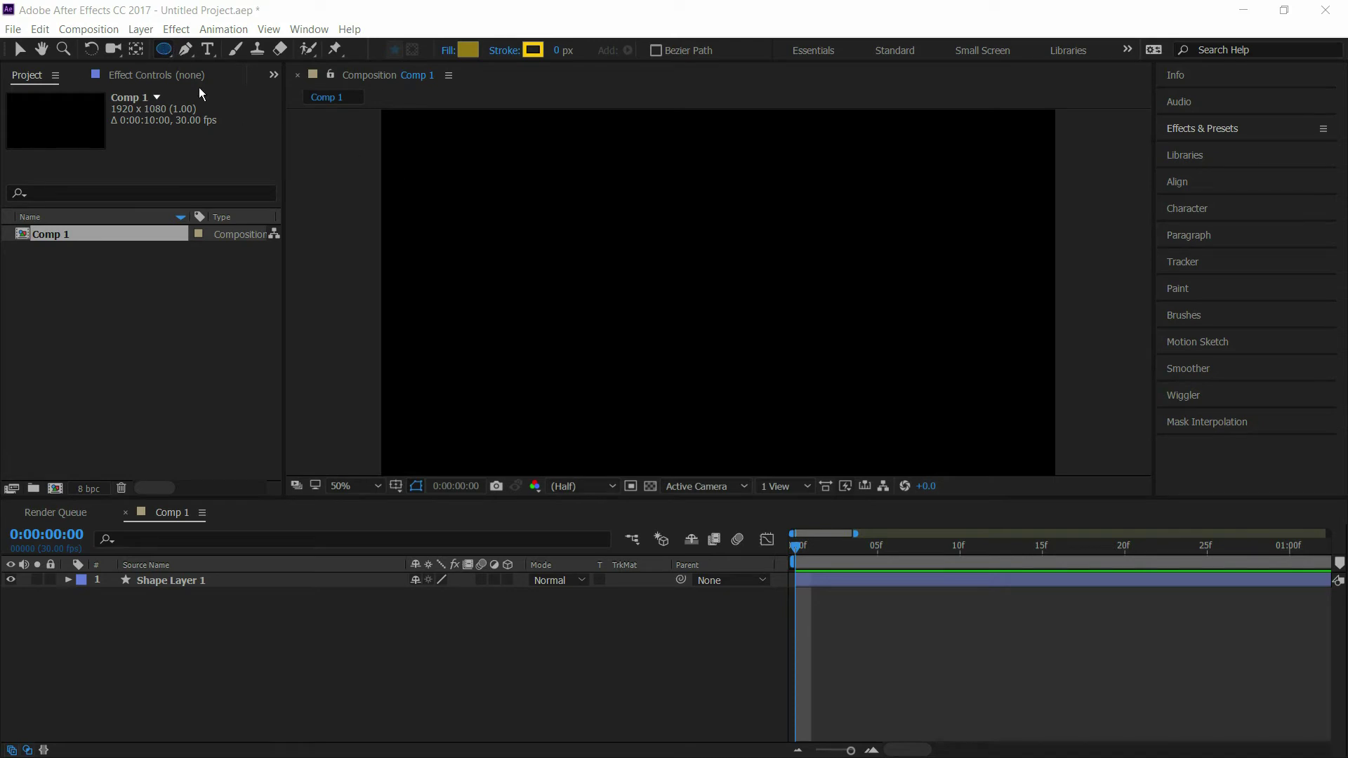
{"action": "double_click", "coordinate": [170, 49]}
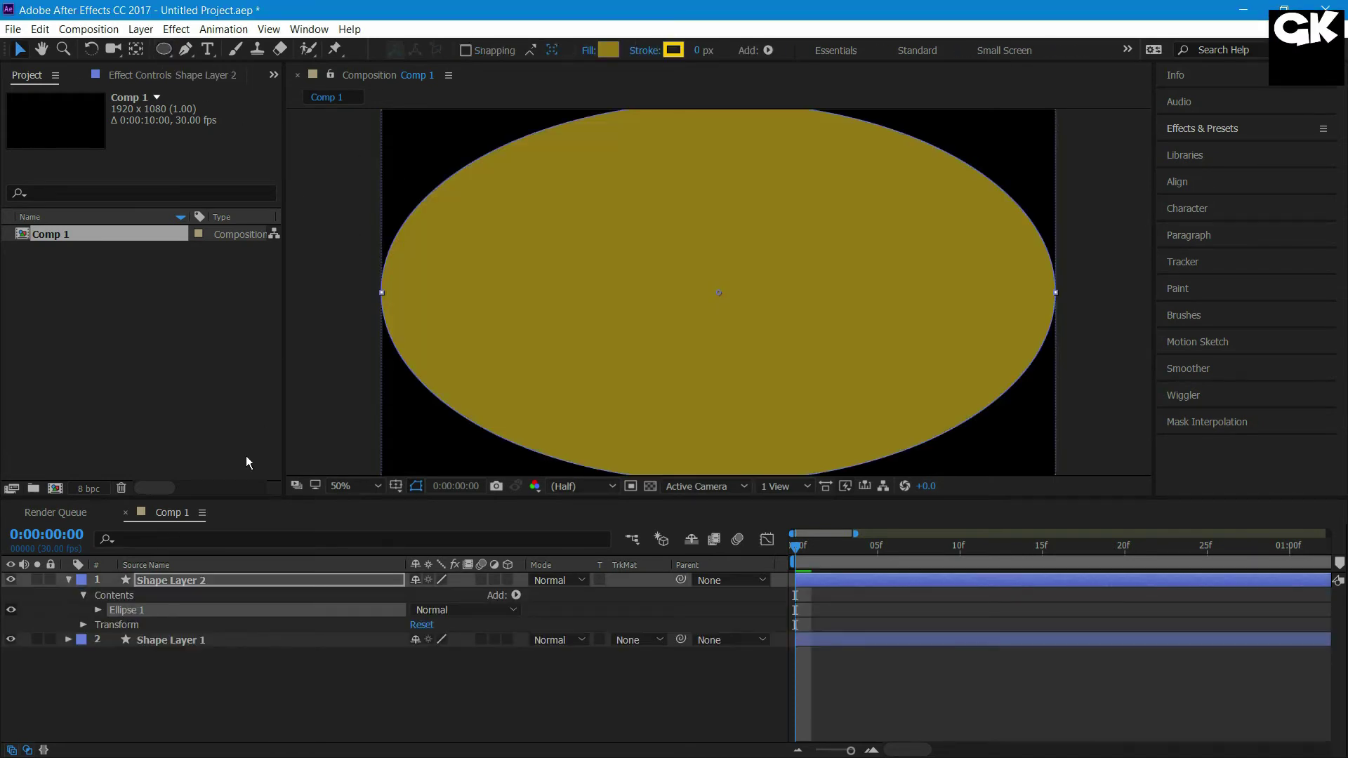
{"action": "left_click", "coordinate": [98, 610]}
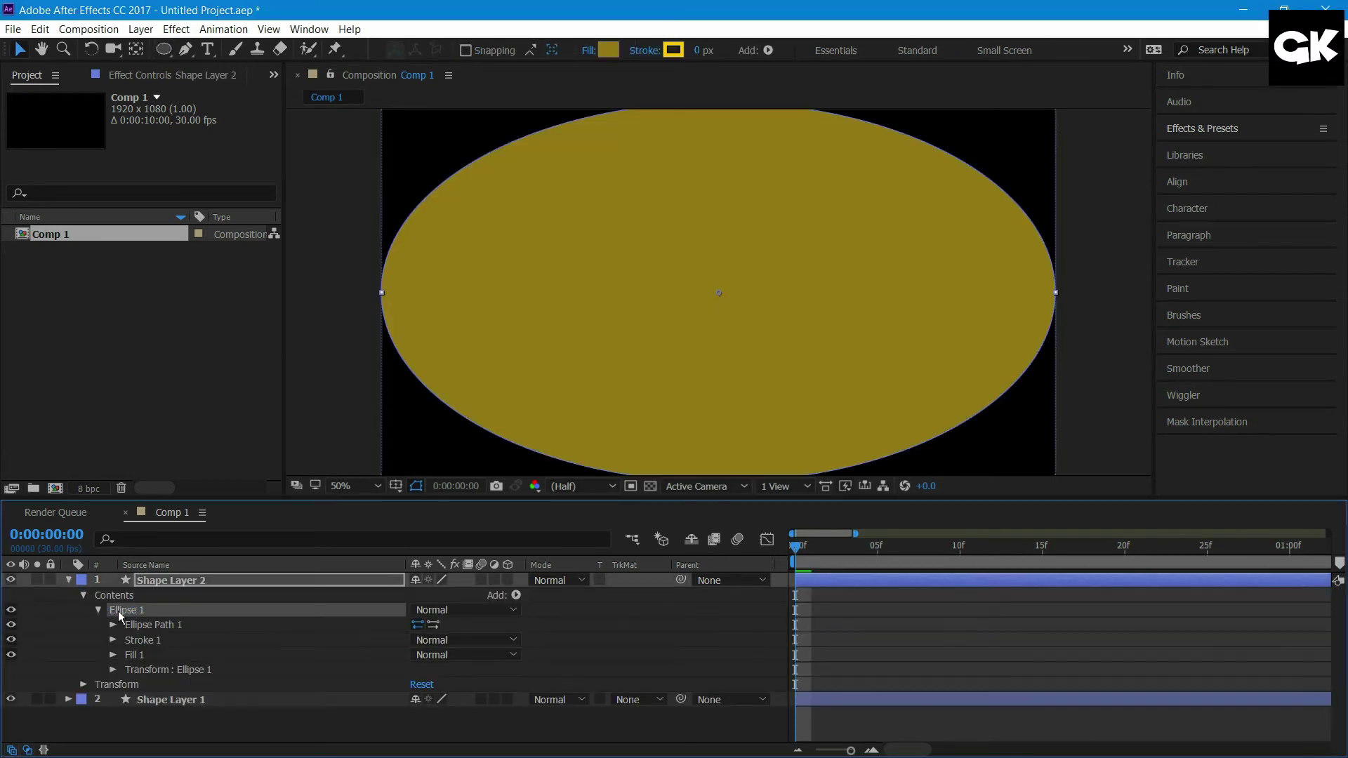
{"action": "left_click", "coordinate": [112, 624]}
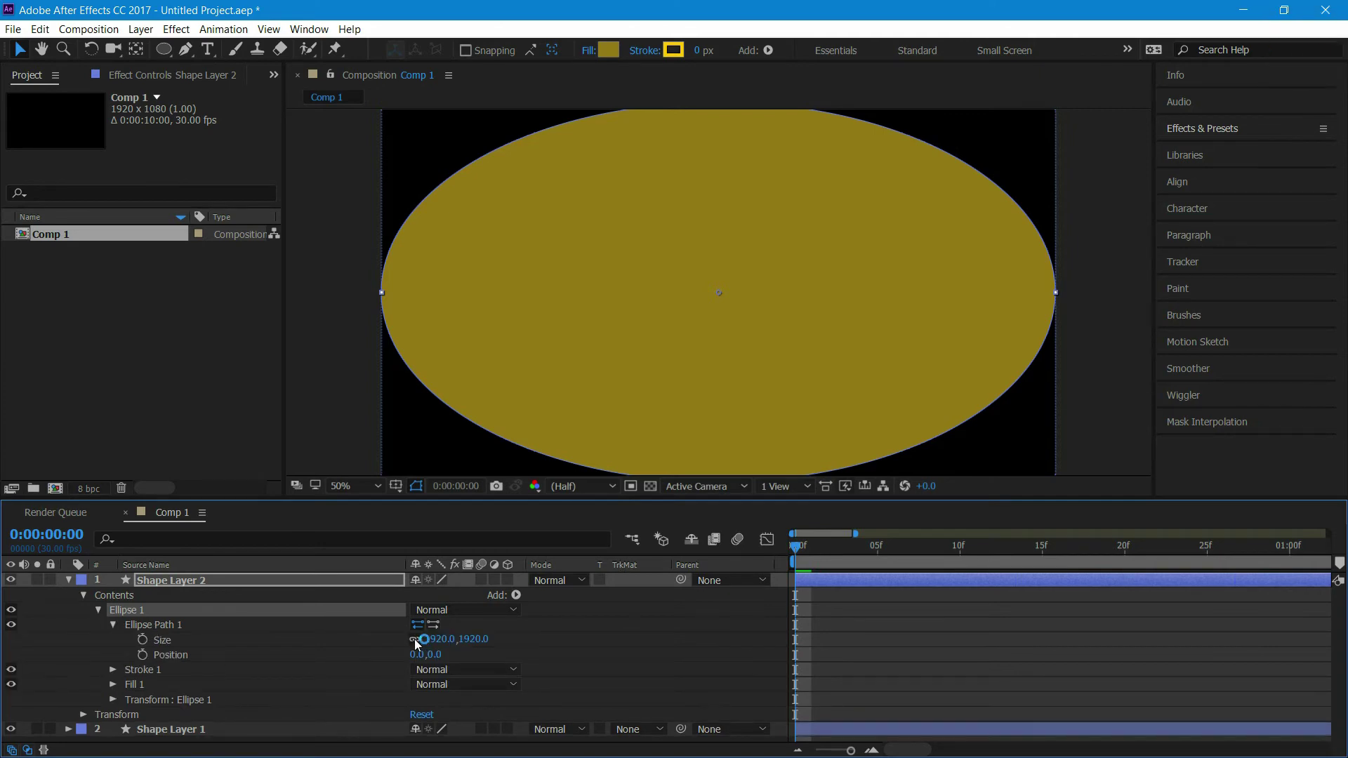
{"action": "left_click", "coordinate": [415, 639], "text": "alt"}
{"action": "left_click_drag", "start_coordinate": [442, 637], "coordinate": [413, 664]}
{"action": "left_click_drag", "start_coordinate": [247, 669], "coordinate": [297, 695]}
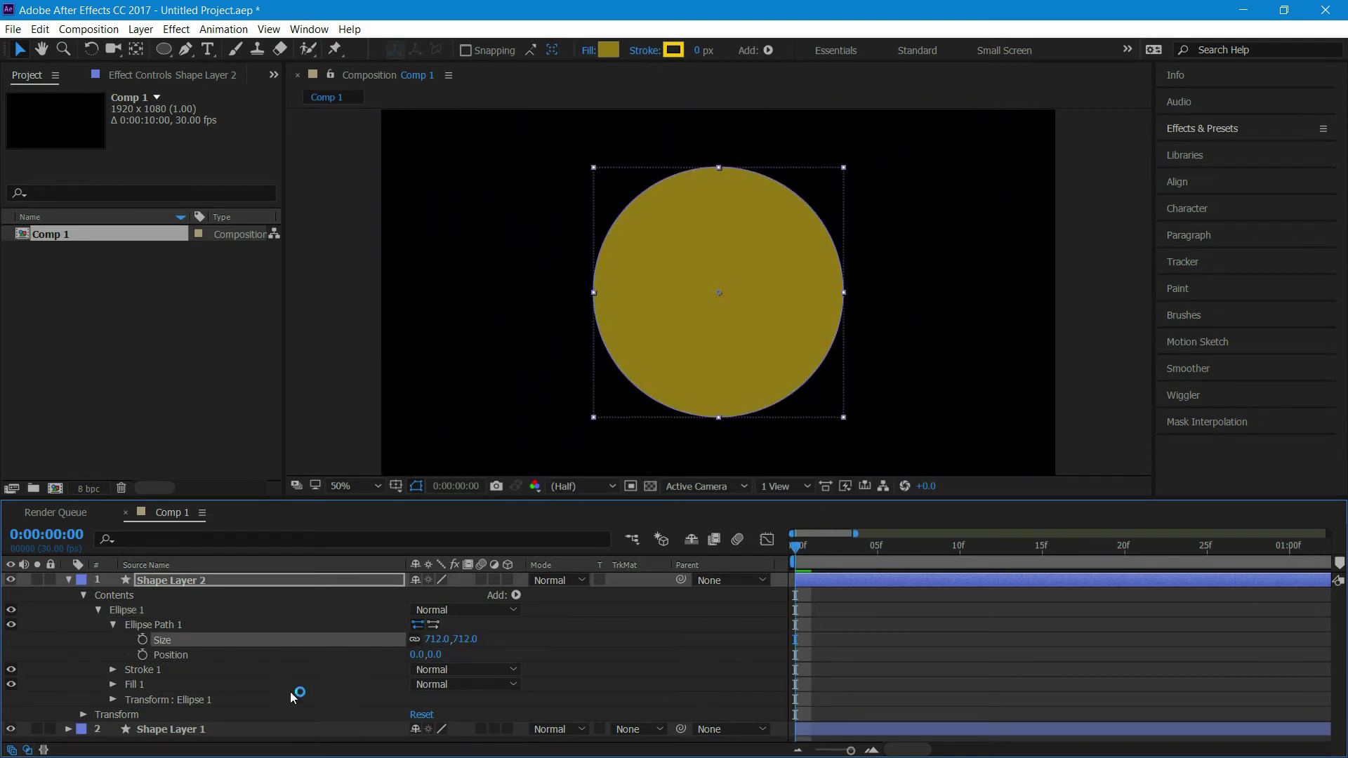
{"action": "mouse_move", "coordinate": [430, 639]}
{"action": "left_mouse_down"}
{"action": "mouse_move", "coordinate": [156, 612]}
{"action": "mouse_move", "coordinate": [200, 611]}
{"action": "left_mouse_up"}
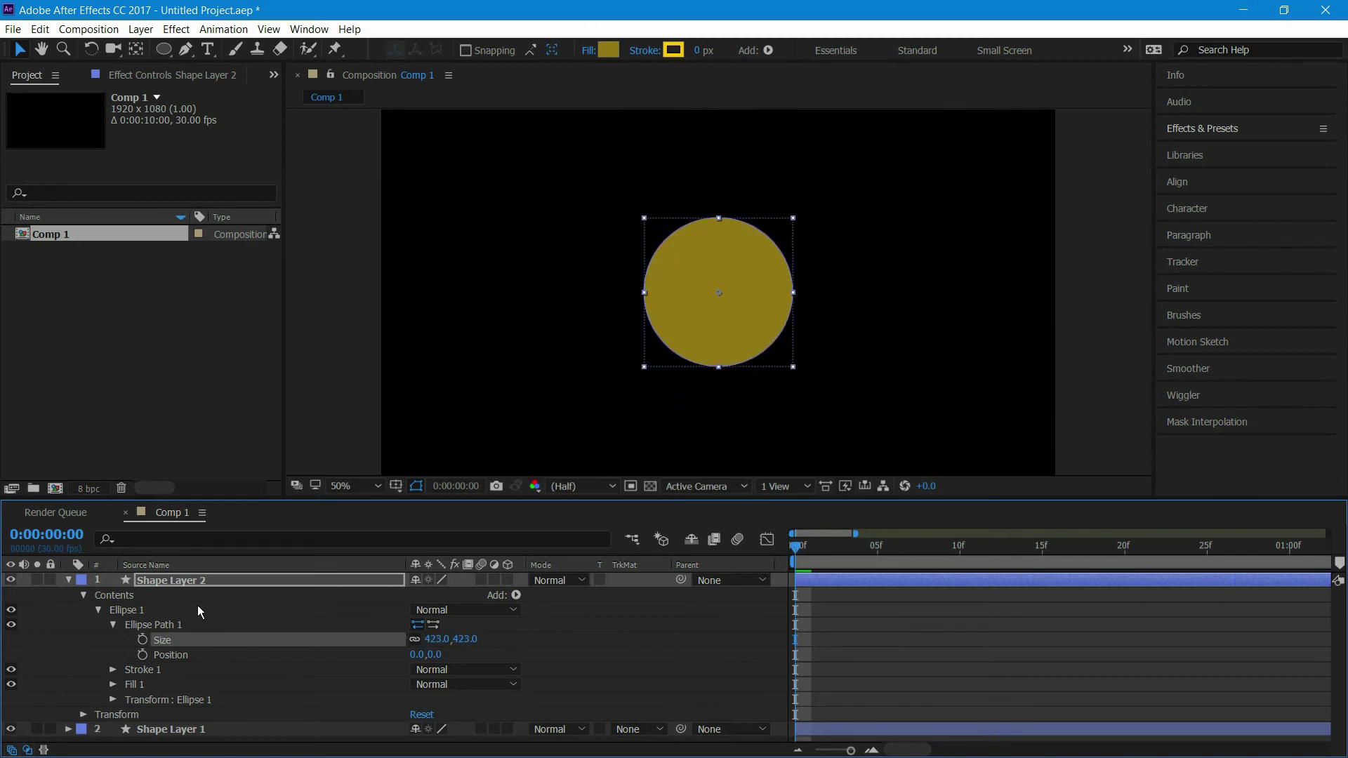
{"action": "left_click_drag", "start_coordinate": [428, 647], "coordinate": [232, 609]}
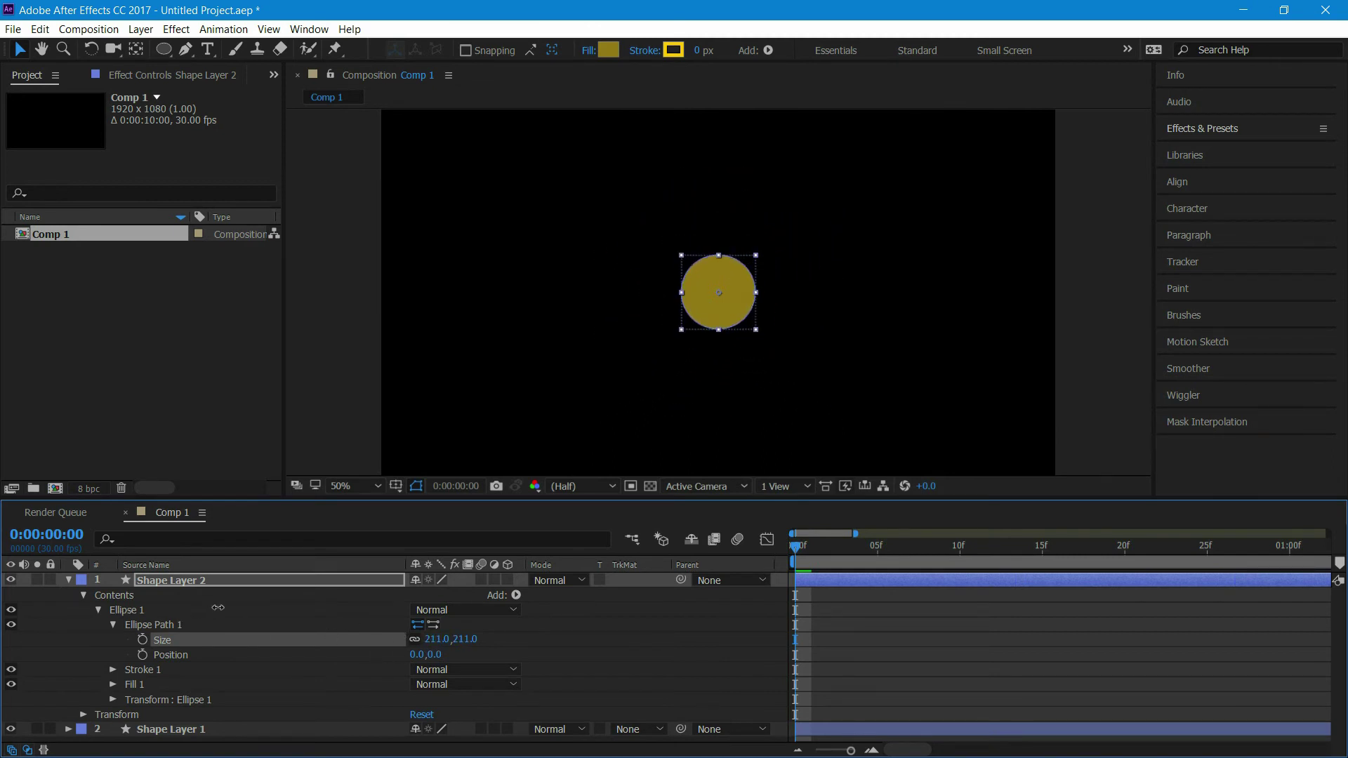
{"action": "left_click", "coordinate": [69, 581]}
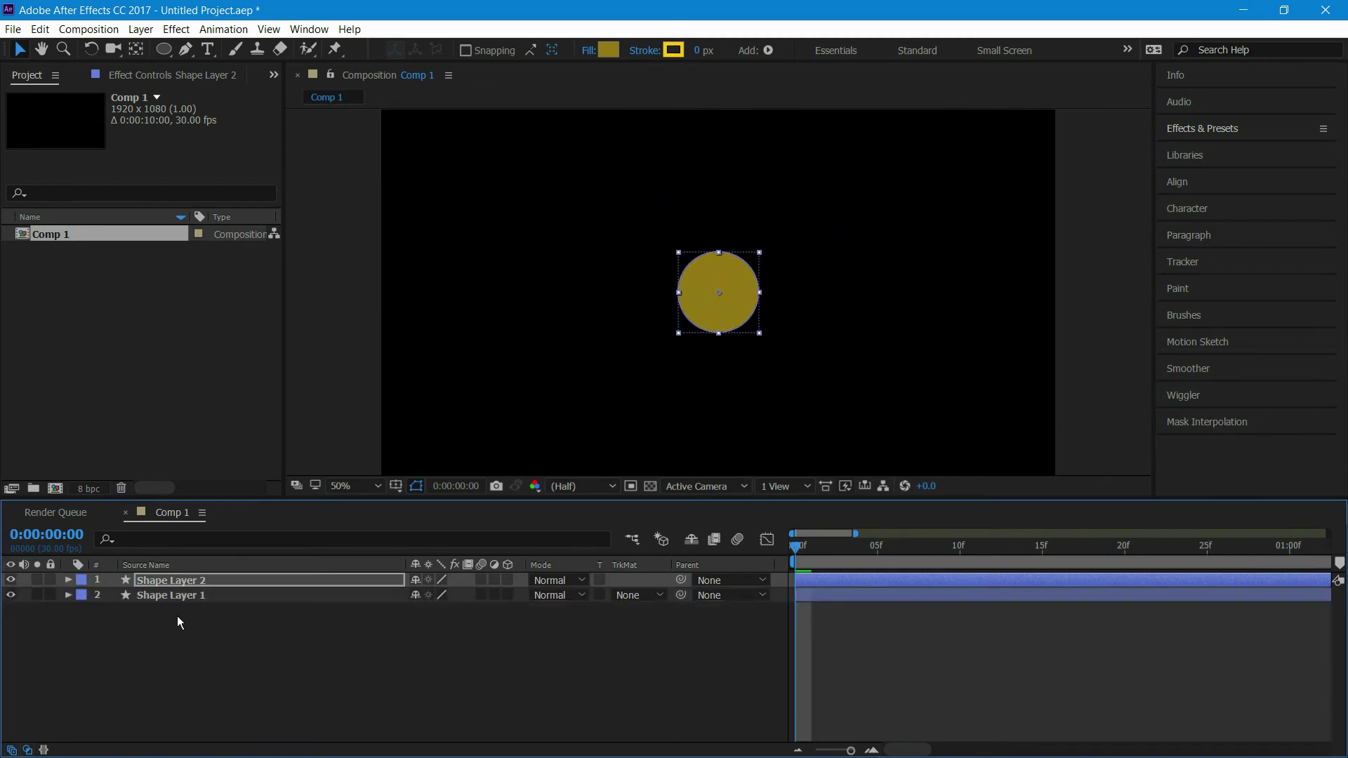
Hide the square and keyframe the circle's Position from 960,540 at frame 0 to 960,865 at frame 5
{"action": "left_click", "coordinate": [10, 594]}
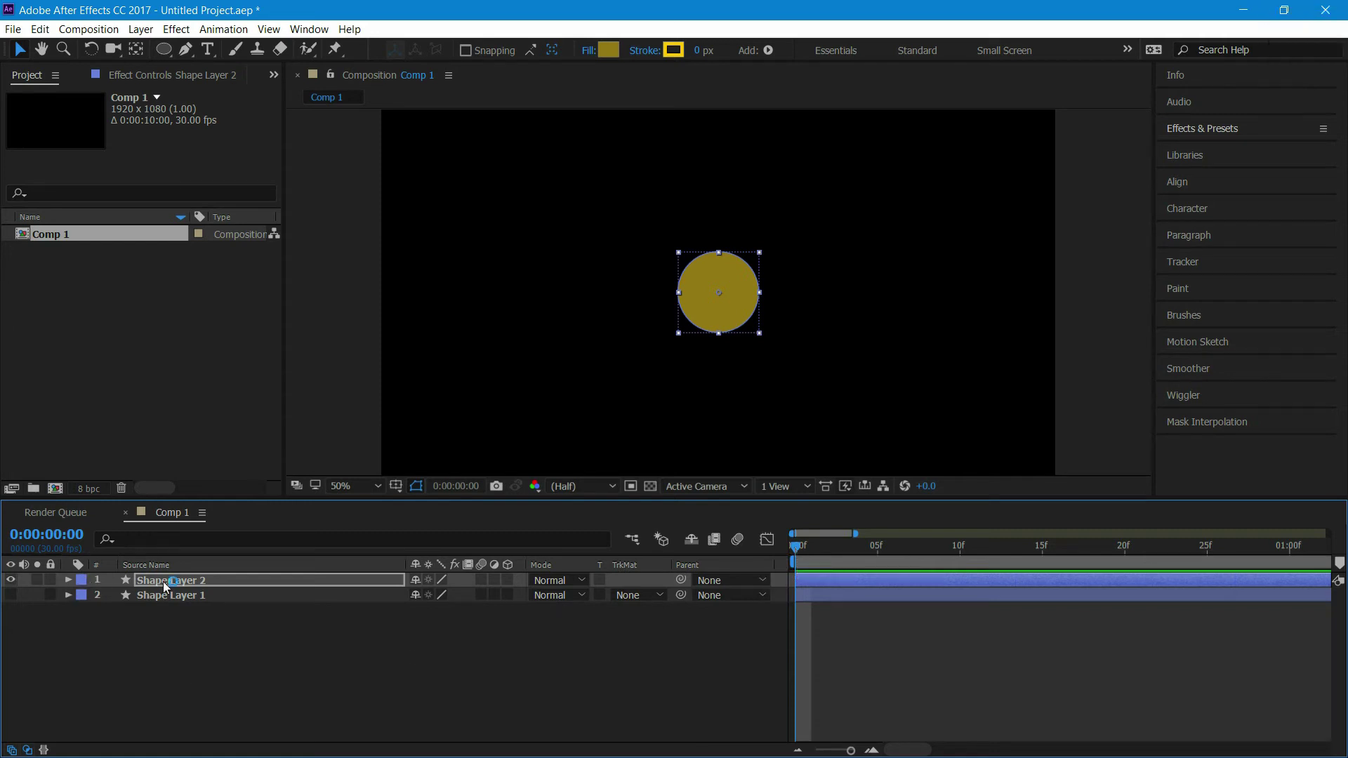
{"action": "key", "text": "p"}
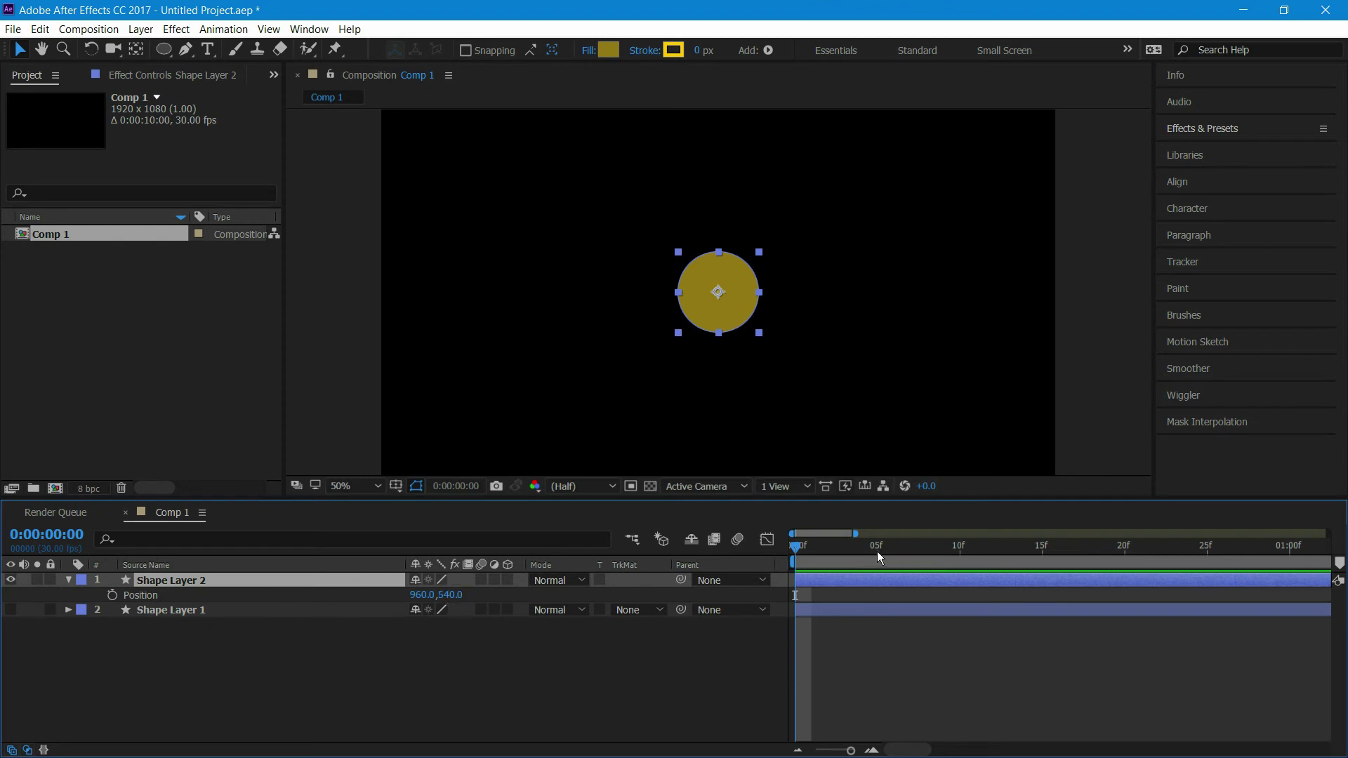
{"action": "left_click", "coordinate": [112, 594]}
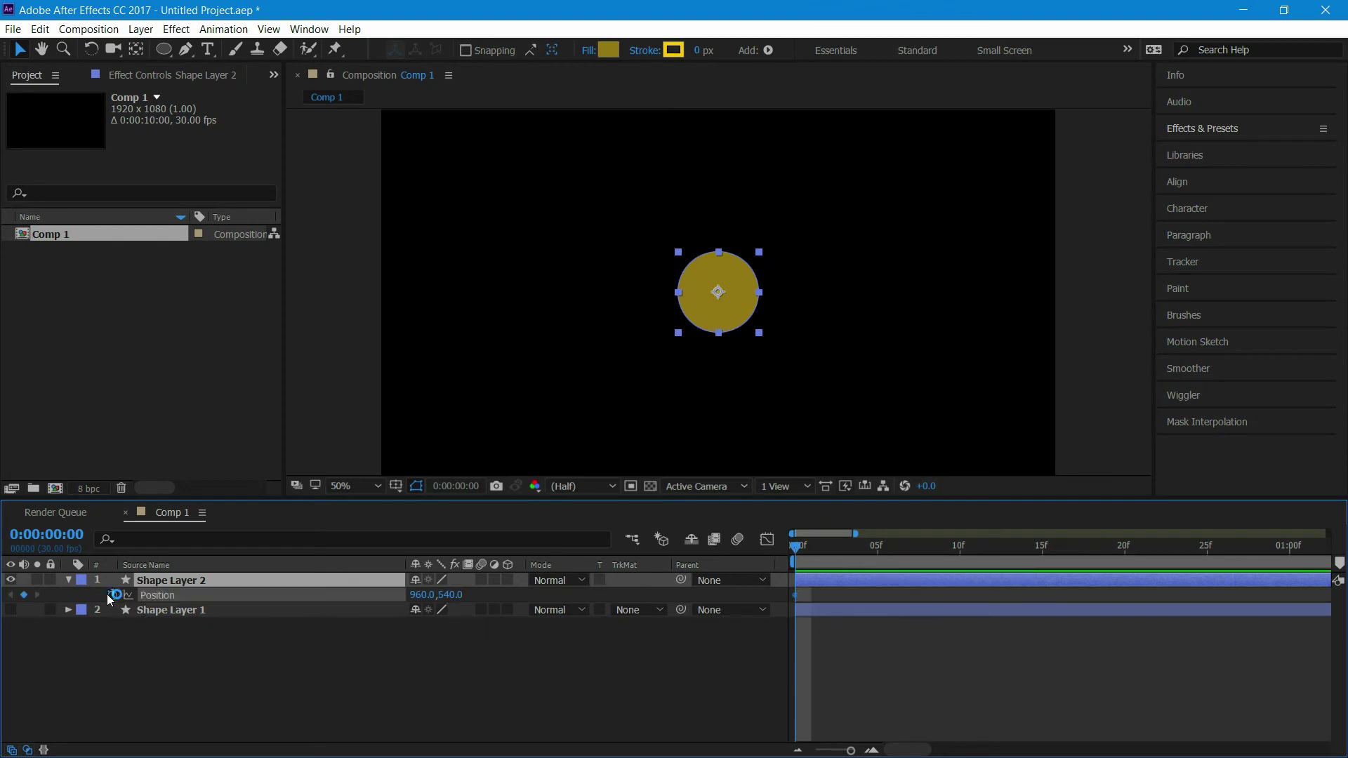
{"action": "left_click", "coordinate": [878, 553]}
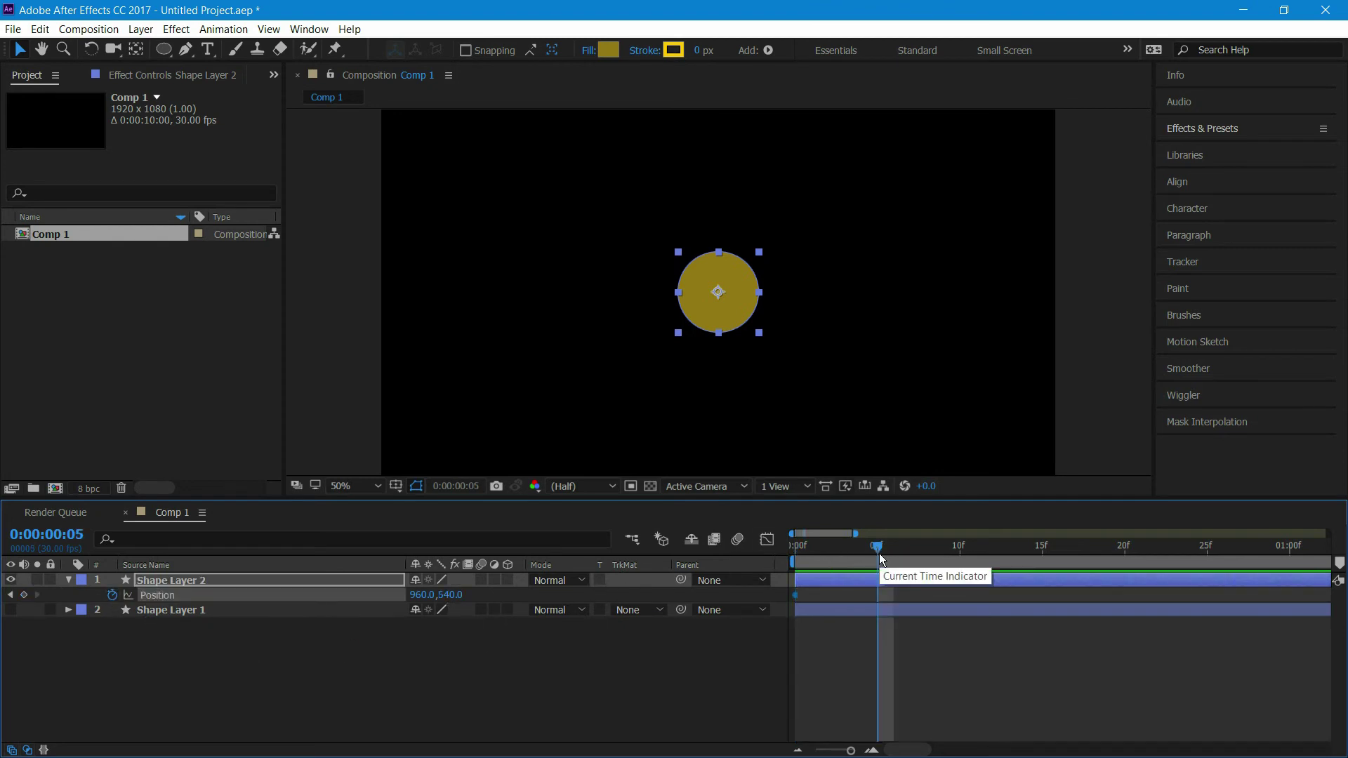
{"action": "mouse_move", "coordinate": [450, 596]}
{"action": "left_mouse_down"}
{"action": "mouse_move", "coordinate": [431, 617]}
{"action": "mouse_move", "coordinate": [448, 705]}
{"action": "left_mouse_up"}
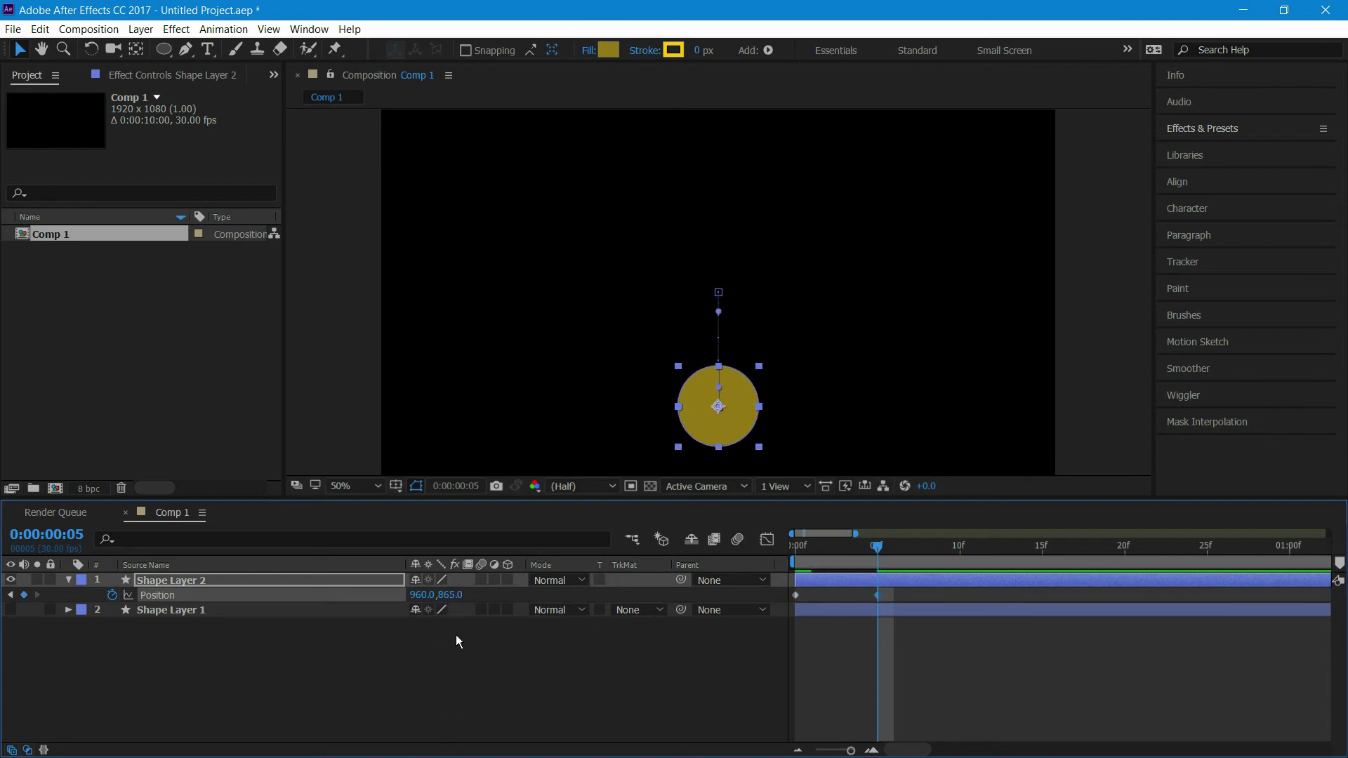
{"action": "left_click_drag", "start_coordinate": [858, 549], "coordinate": [783, 571]}
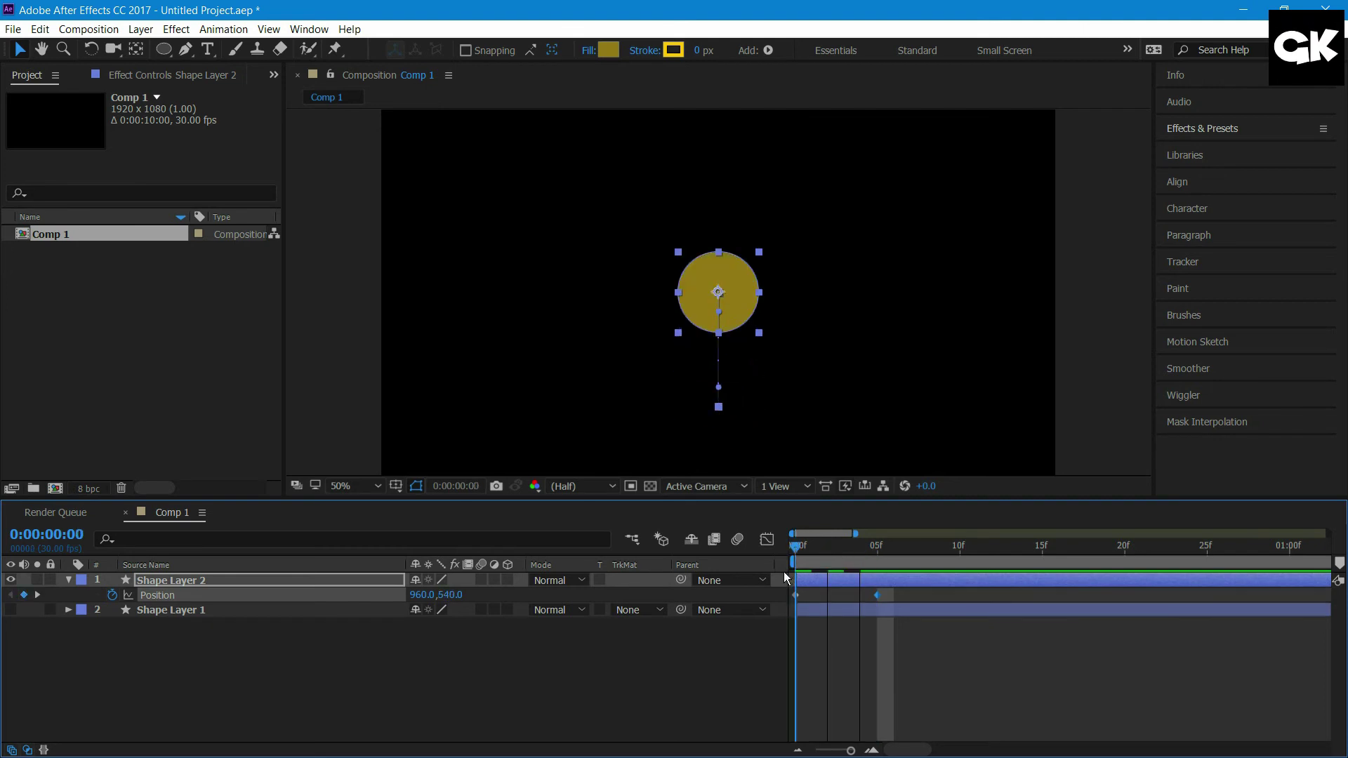
{"action": "left_click", "coordinate": [796, 595]}
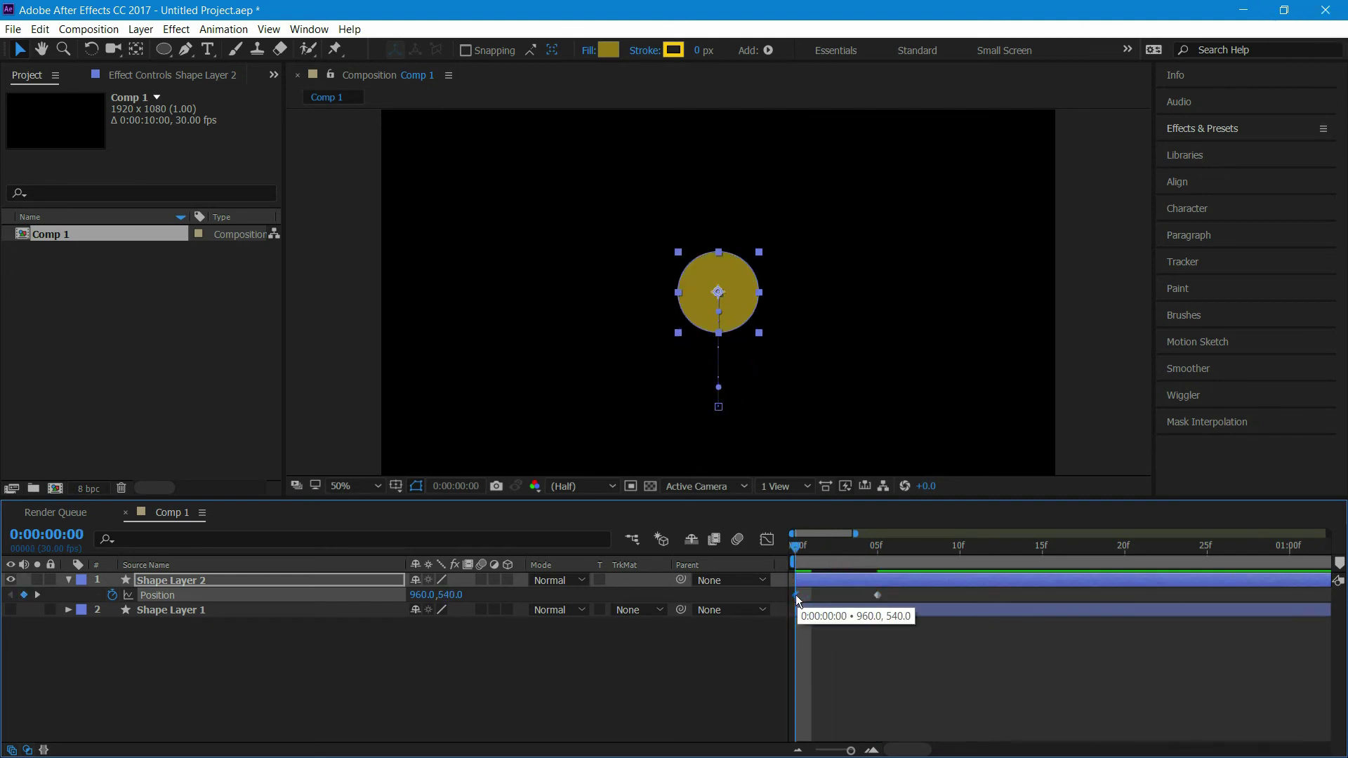
Add a Position expression to the circle and replace its default text with typed code
{"action": "left_click", "coordinate": [113, 594], "text": "alt"}
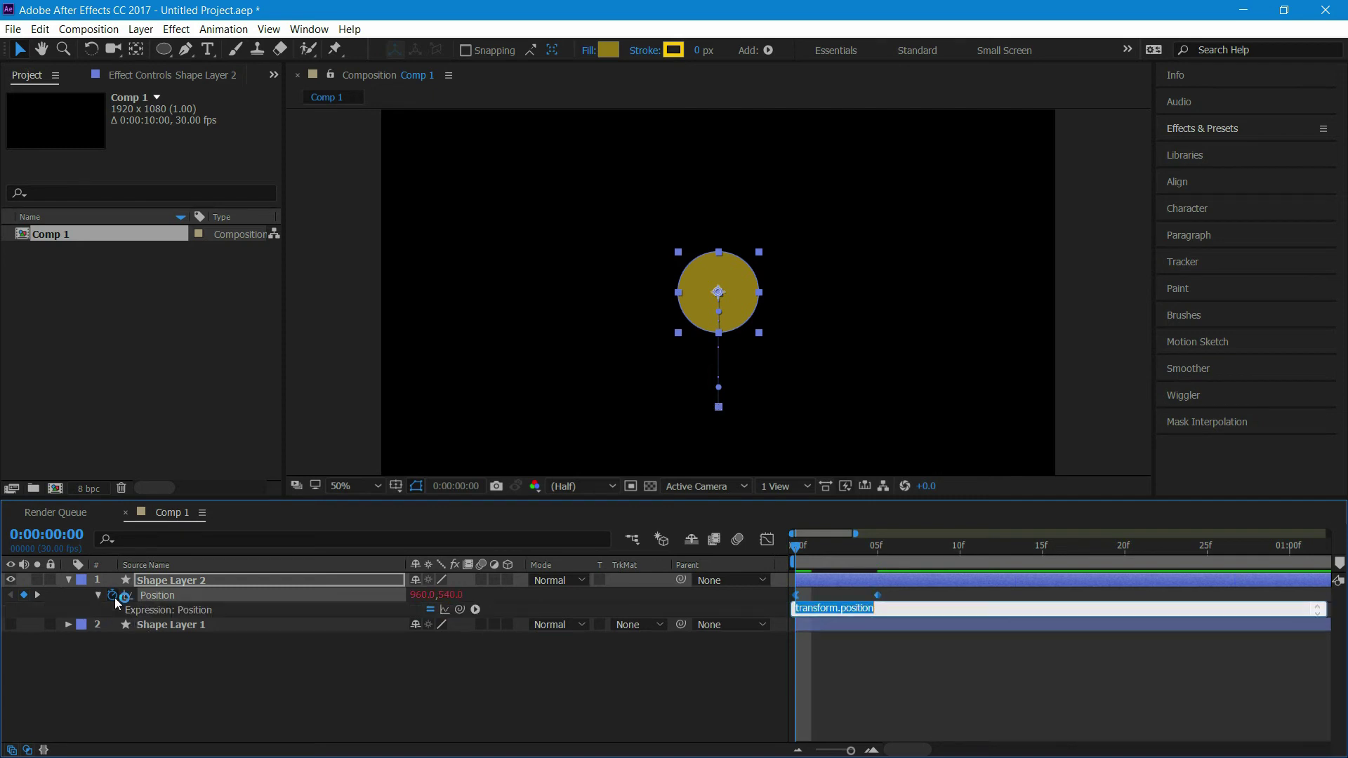
{"action": "key", "text": "BackSpace"}
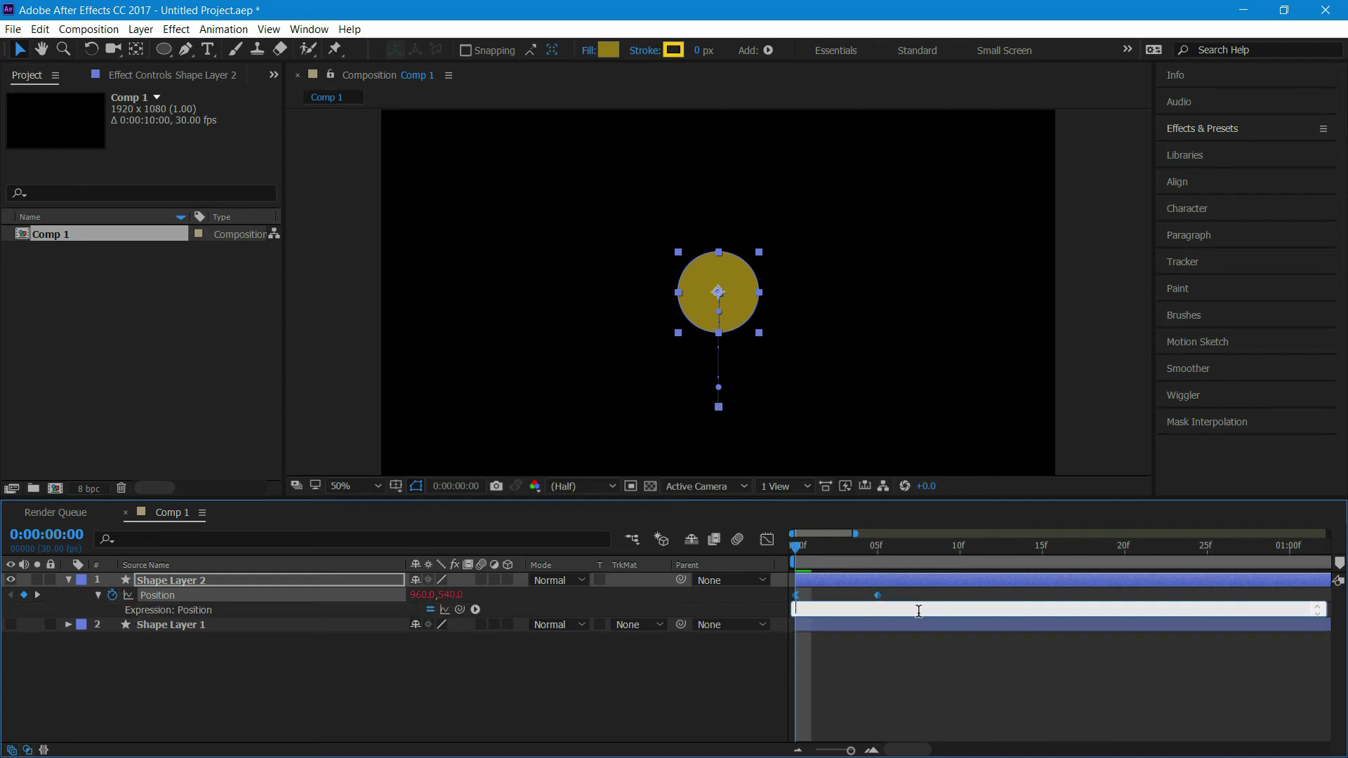
{"action": "type", "text": "}else{"}
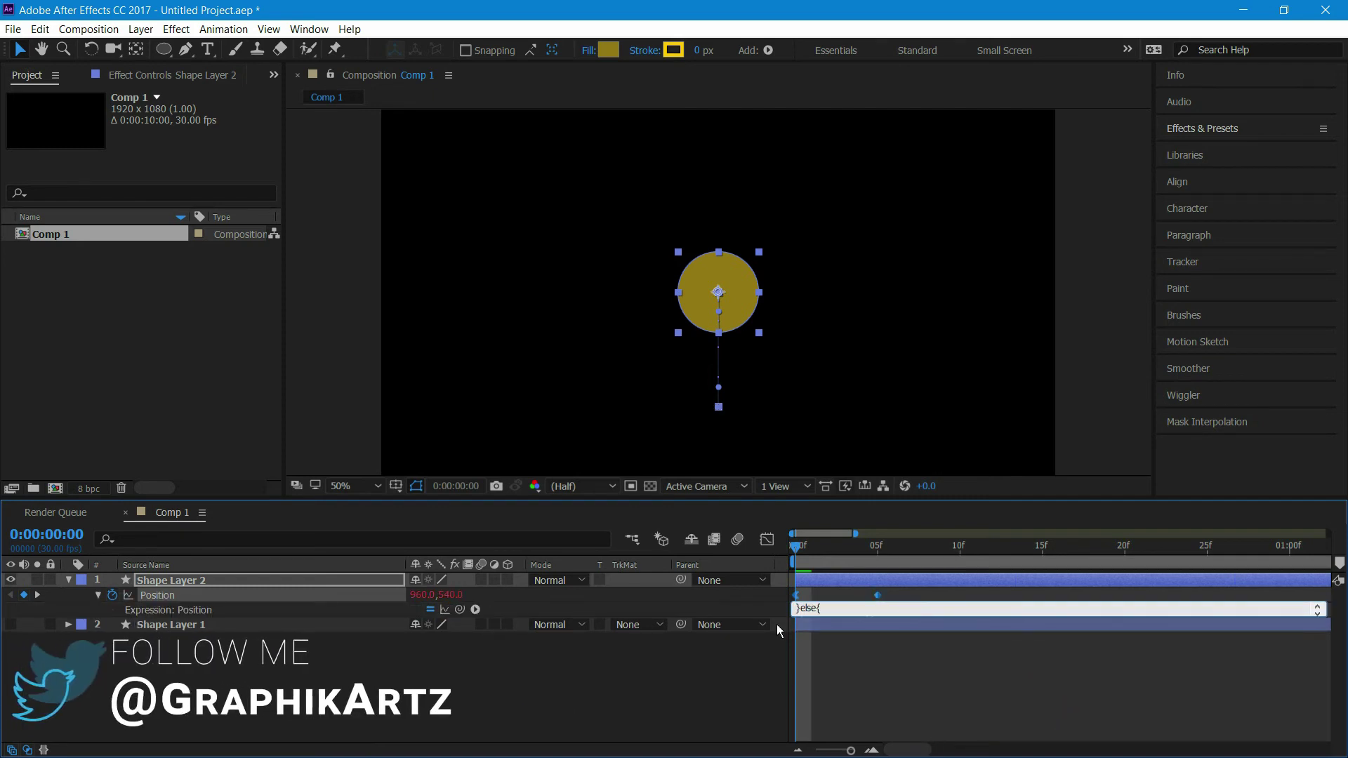
{"action": "left_click", "coordinate": [68, 580]}
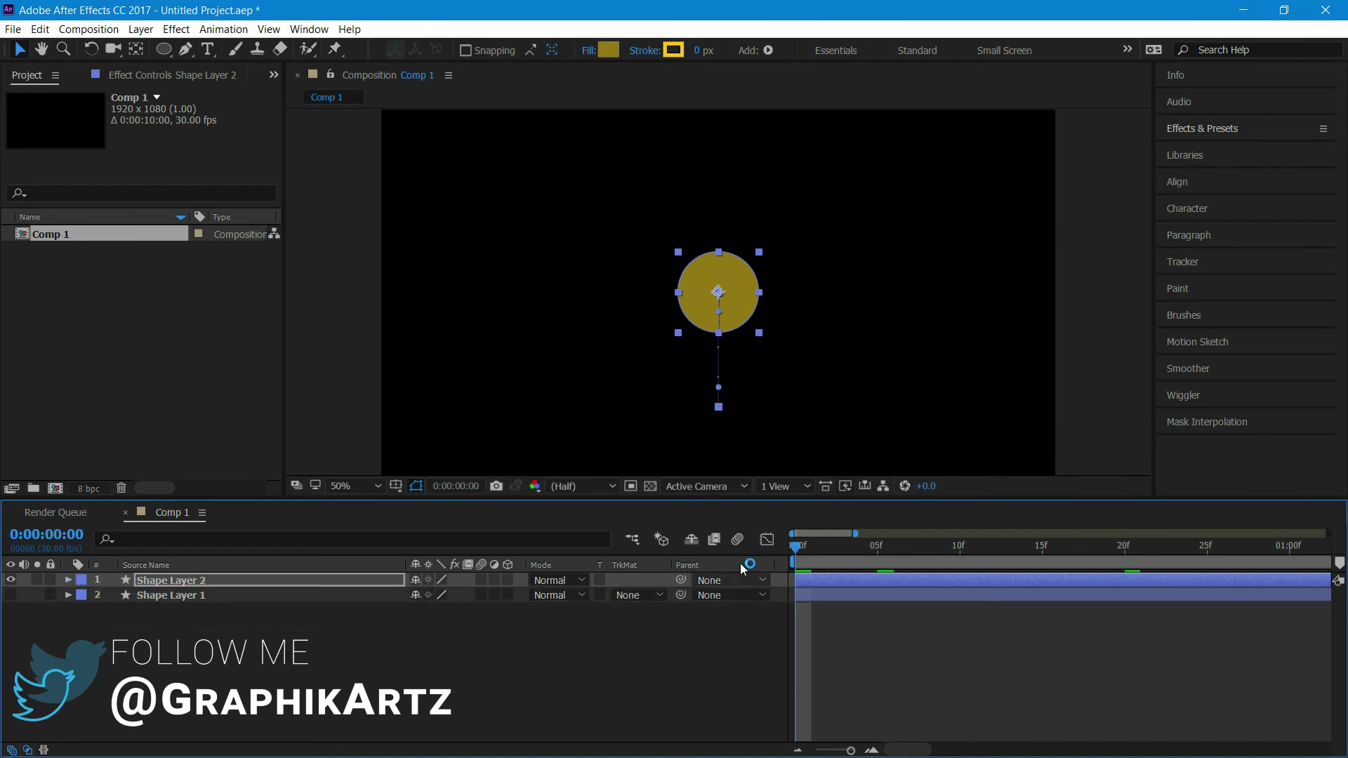
Reveal the circle's Position again, preview the motion, and paste the bounce code into the expression
{"action": "left_click", "coordinate": [398, 585]}
{"action": "key", "text": "p"}
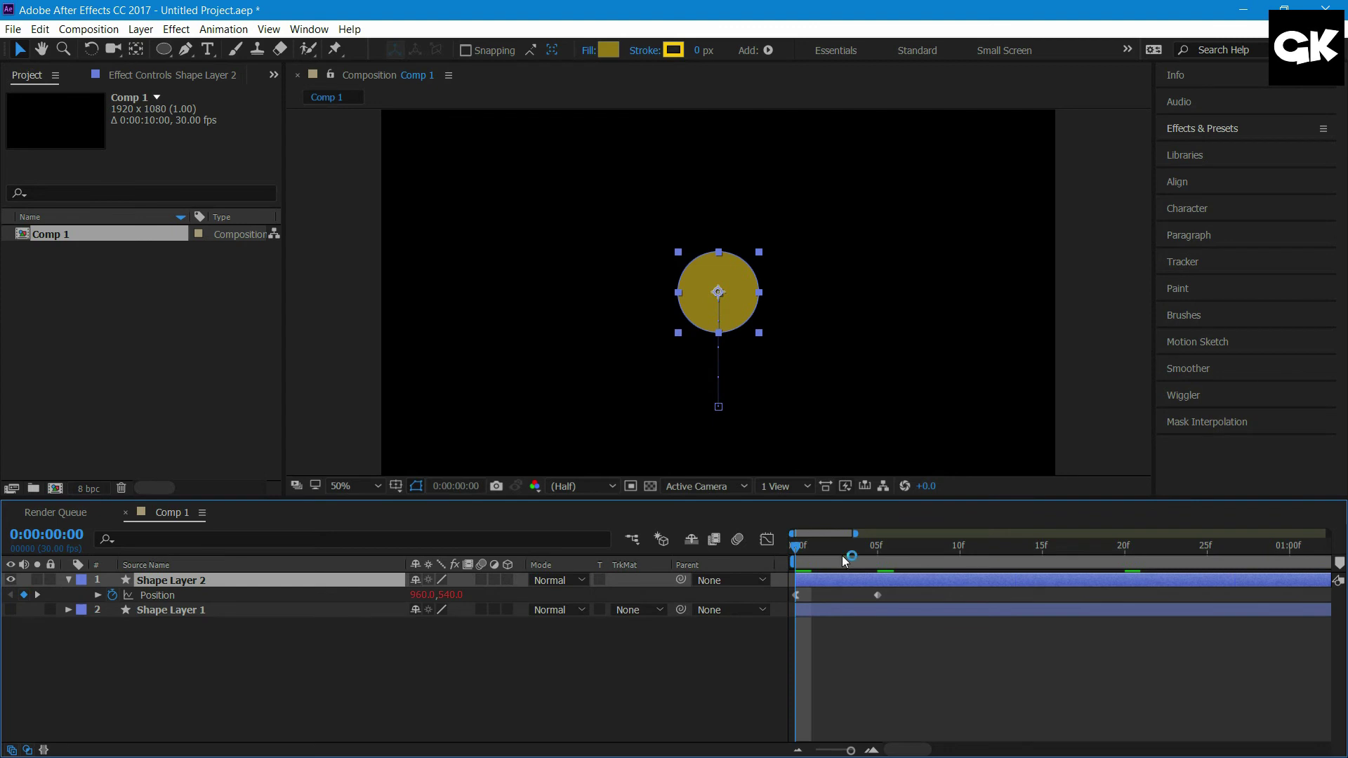
{"action": "left_click", "coordinate": [842, 546]}
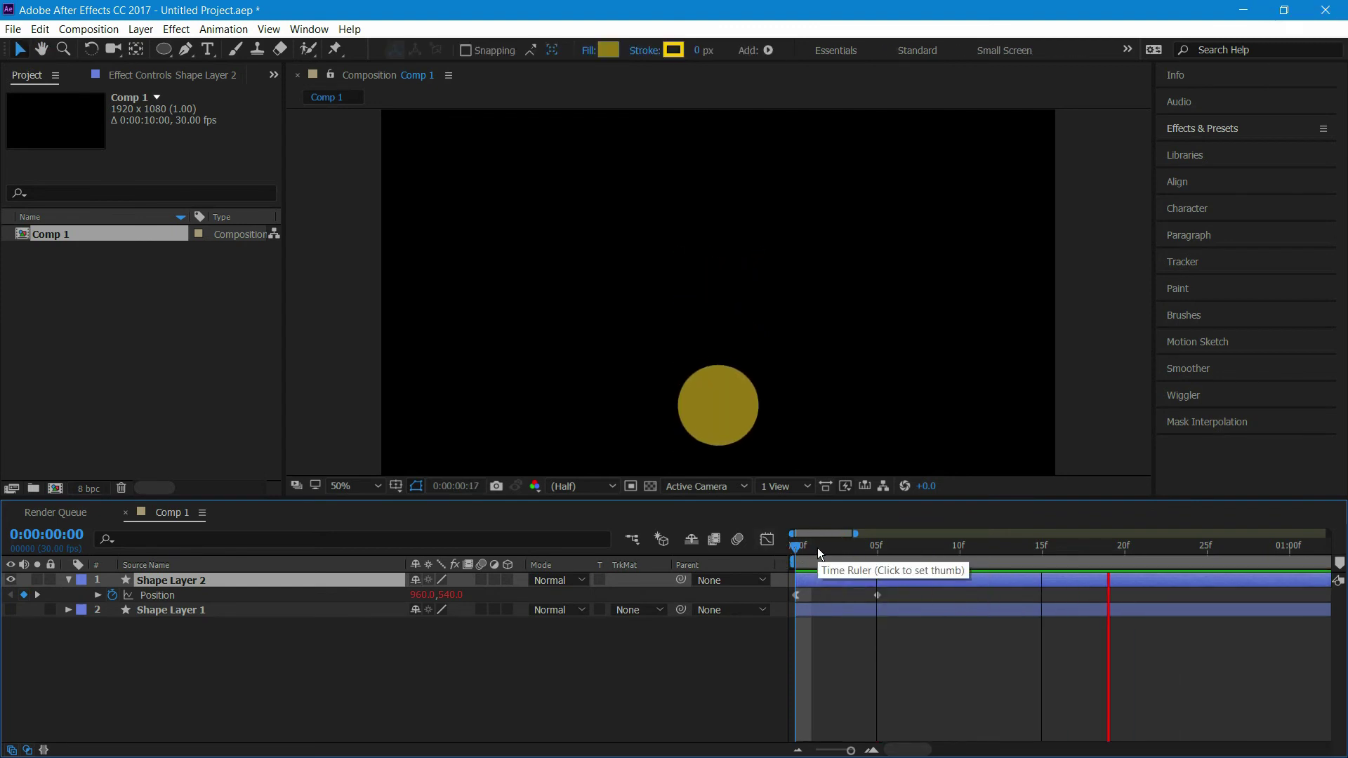
{"action": "key", "text": "space"}
{"action": "key", "text": "space"}
{"action": "key", "text": "space"}
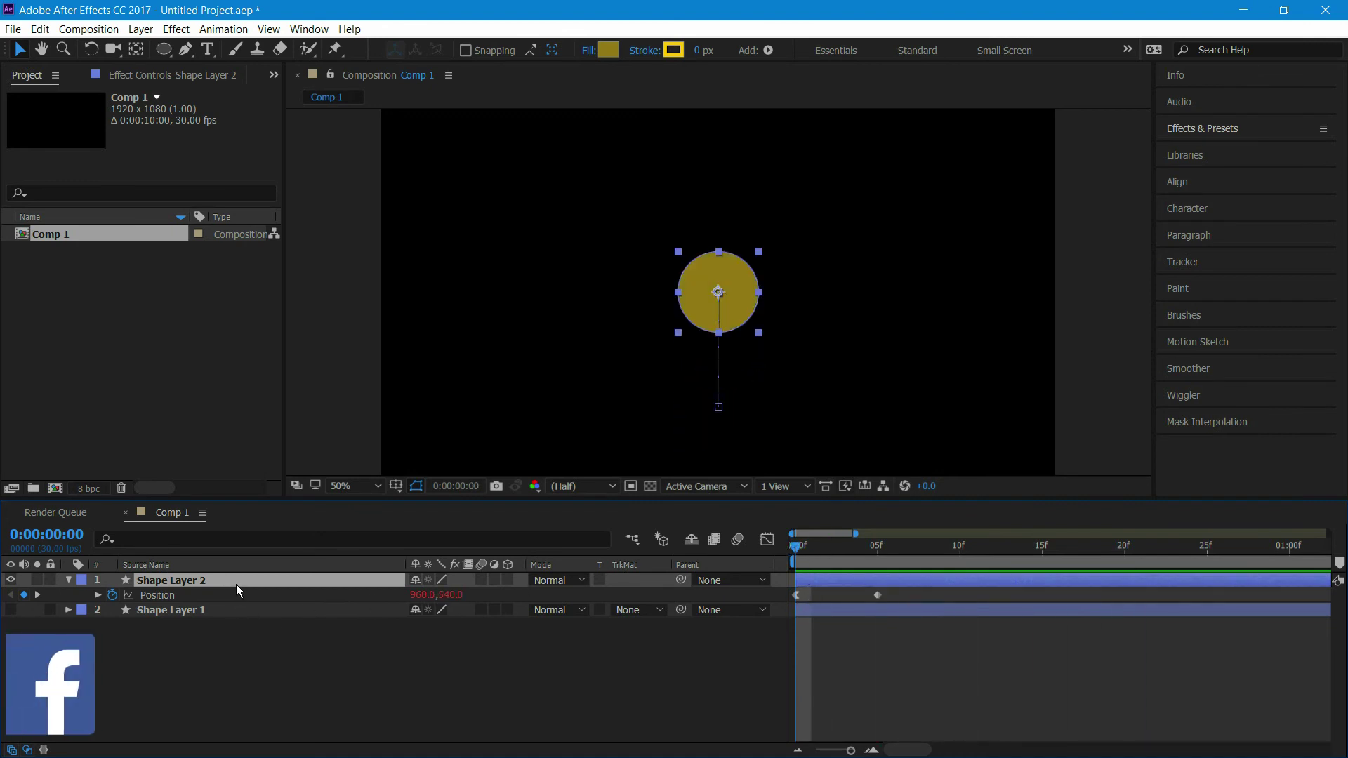
{"action": "left_click", "coordinate": [112, 594], "text": "alt"}
{"action": "key", "text": "ctrl+v"}
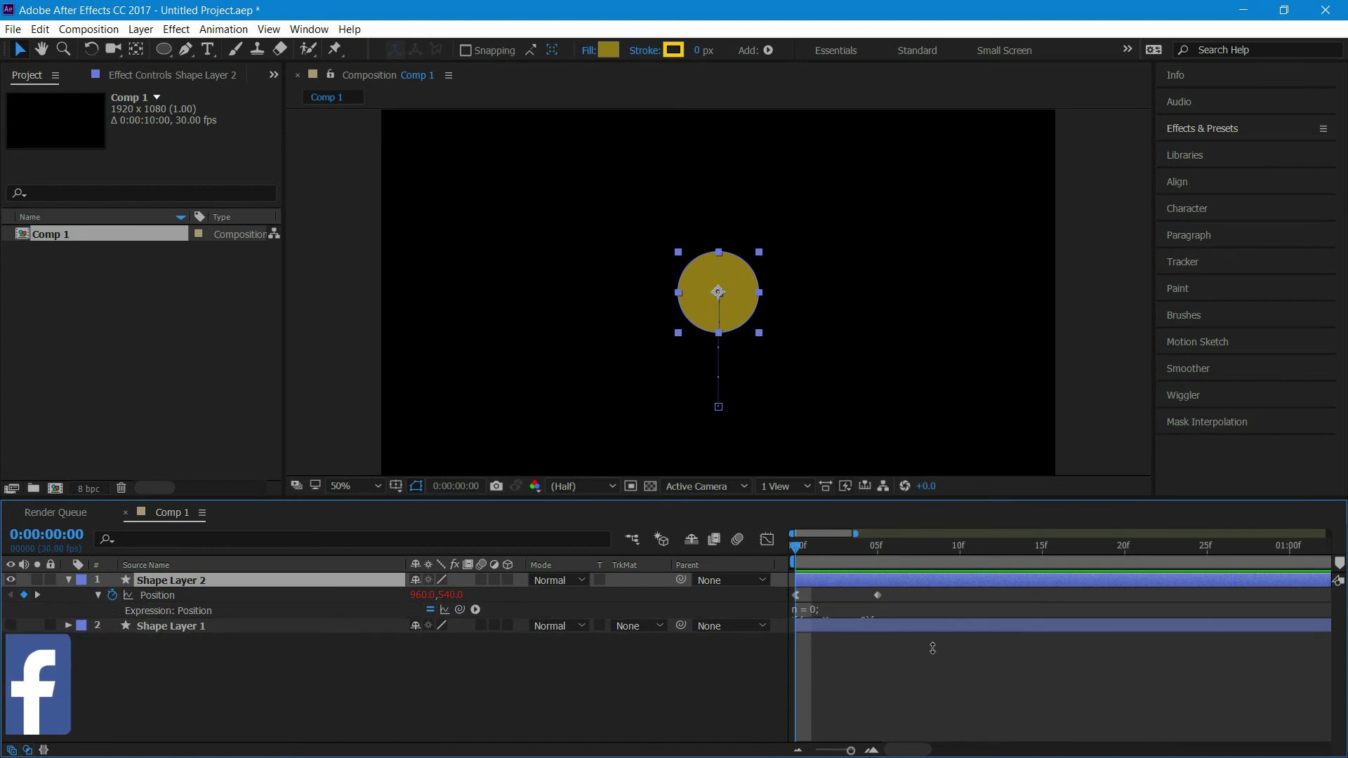
Edit the decay in the circle's bounce expression to 5 and preview it
{"action": "left_click_drag", "start_coordinate": [934, 617], "coordinate": [934, 722]}
{"action": "left_click", "coordinate": [856, 644]}
{"action": "scroll", "coordinate": [859, 644], "scroll_direction": "down", "scroll_amount": 2}
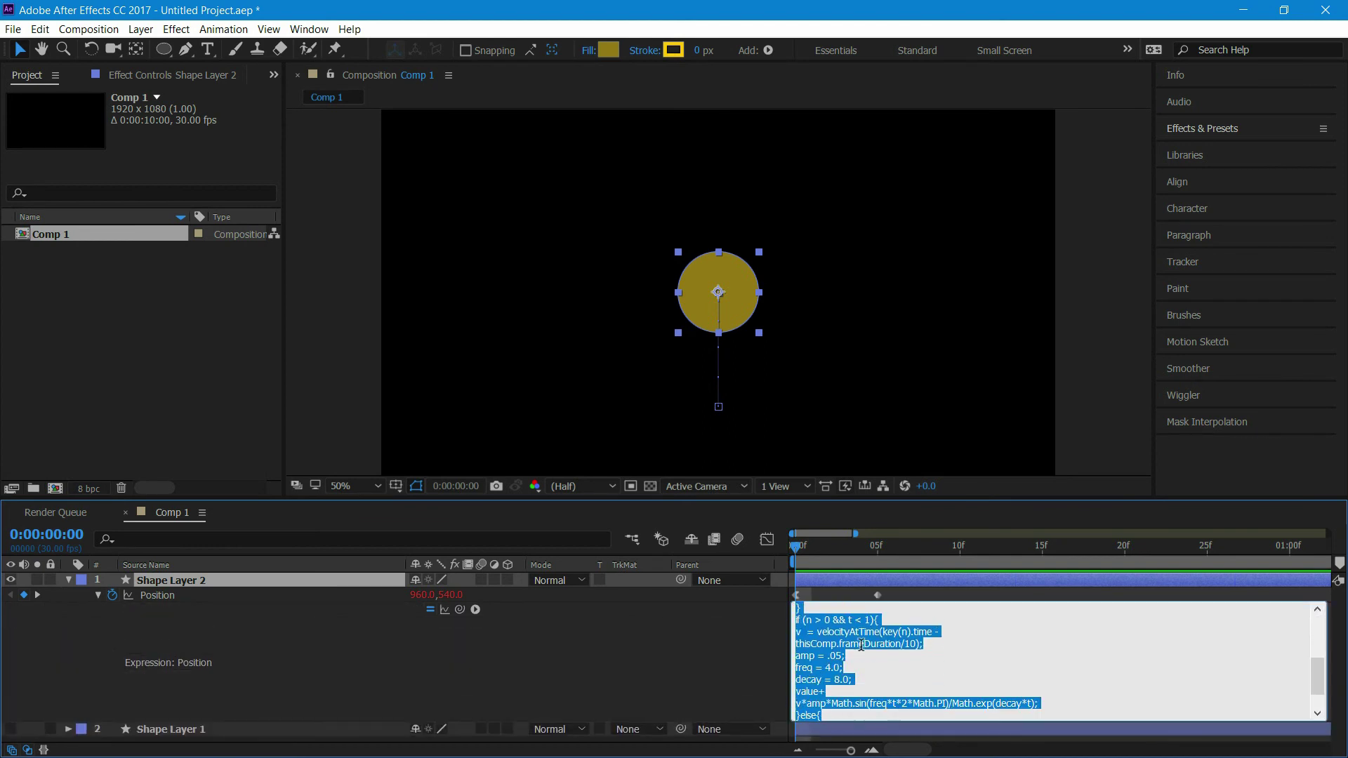
{"action": "left_click", "coordinate": [840, 686]}
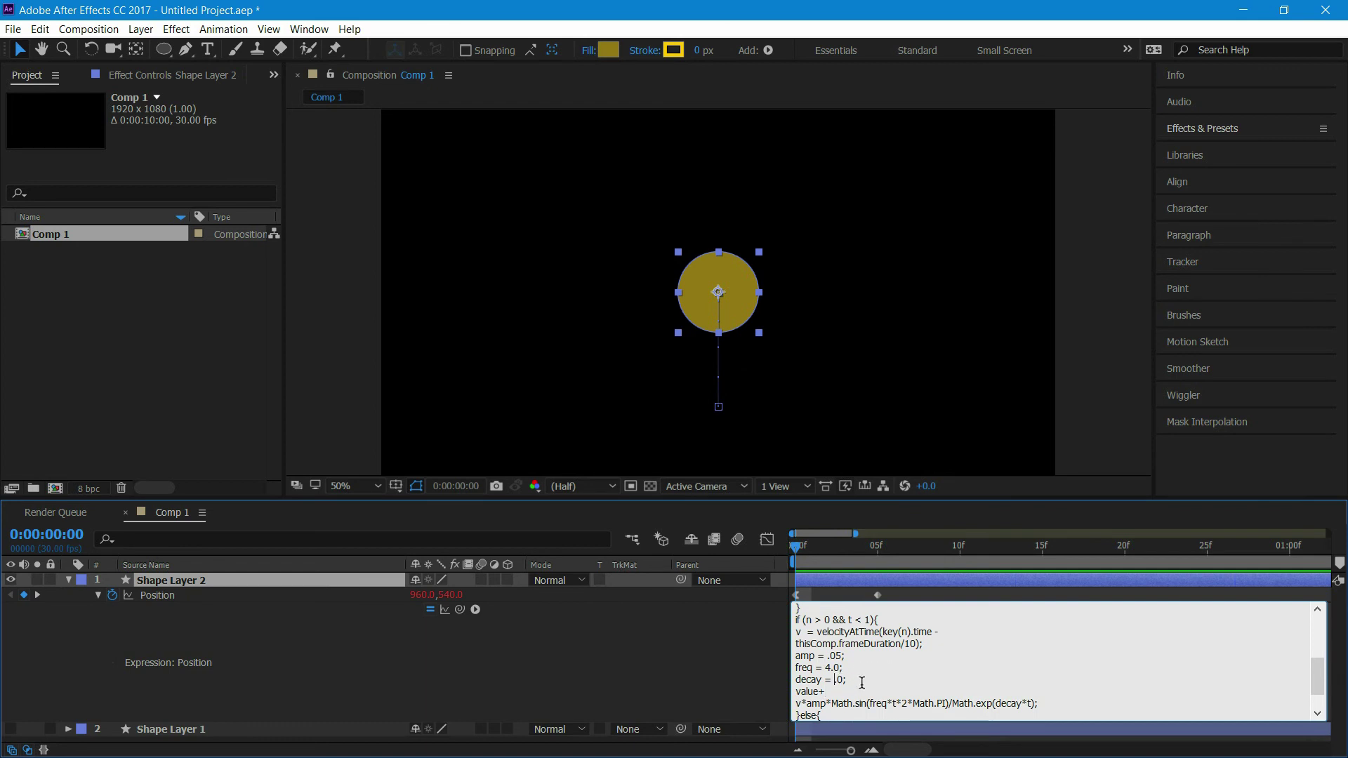
{"action": "type", "text": "5"}
{"action": "left_click", "coordinate": [777, 716]}
{"action": "key", "text": "space"}
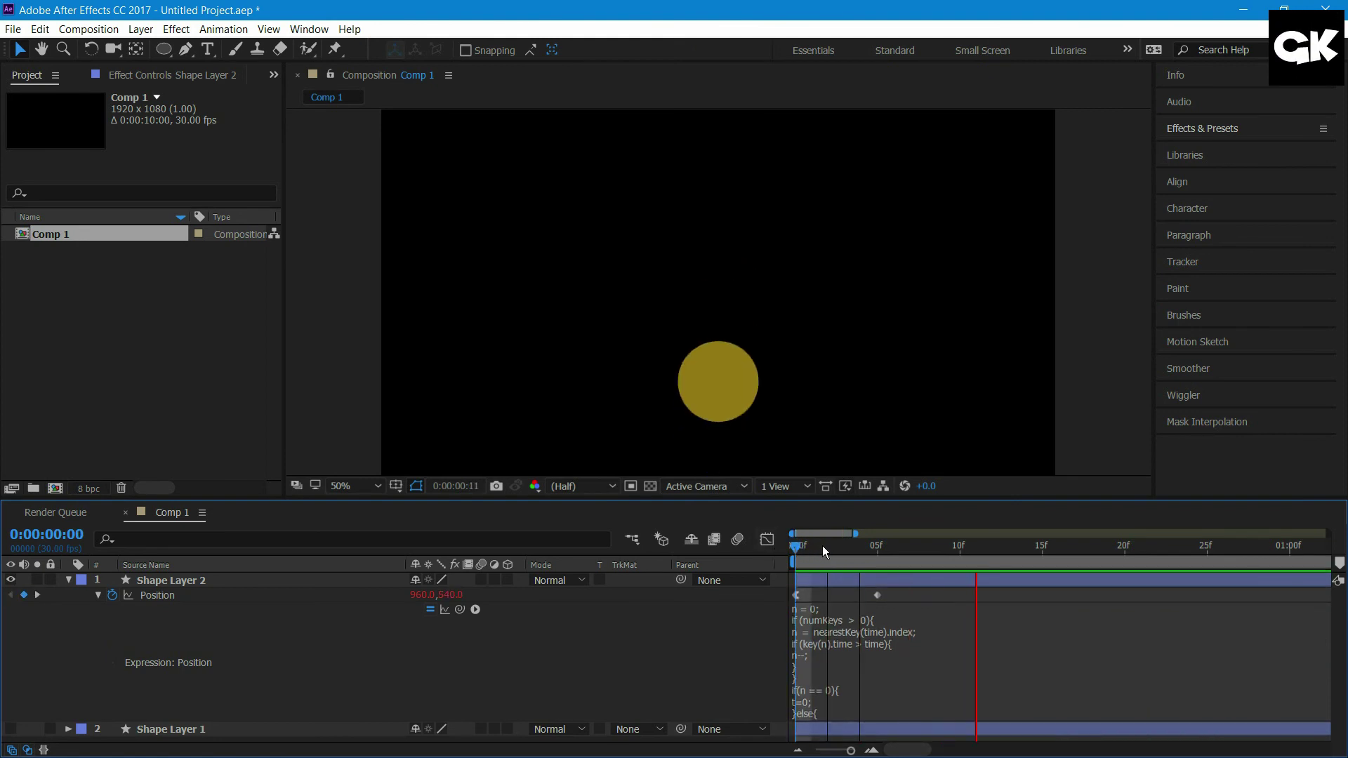
{"action": "left_click", "coordinate": [797, 546]}
Set the decay to 10.0, preview the tuned bounce, and collapse the circle layer
{"action": "left_click", "coordinate": [835, 649]}
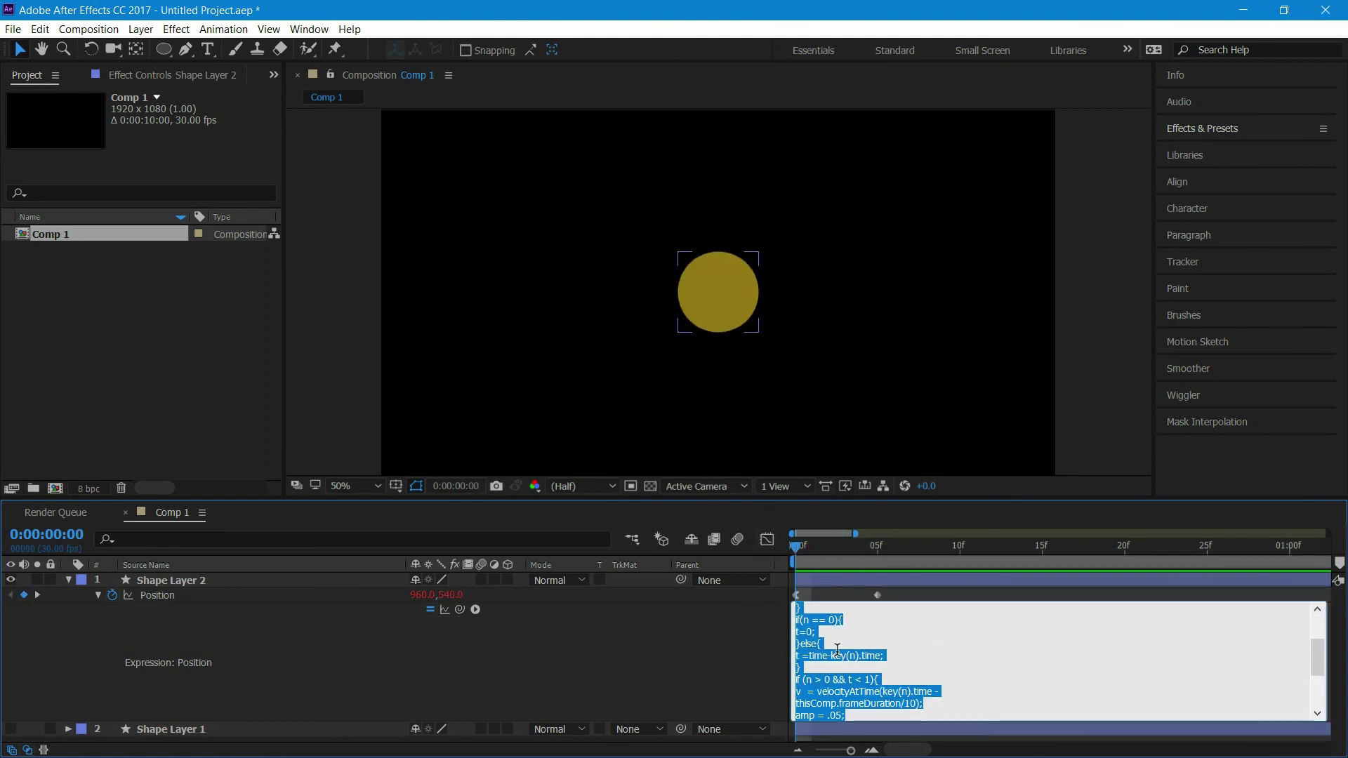
{"action": "scroll", "coordinate": [837, 649], "scroll_direction": "down", "scroll_amount": 2}
{"action": "scroll", "coordinate": [837, 649], "scroll_direction": "down", "scroll_amount": 2}
{"action": "scroll", "coordinate": [839, 660], "scroll_direction": "down", "scroll_amount": 1}
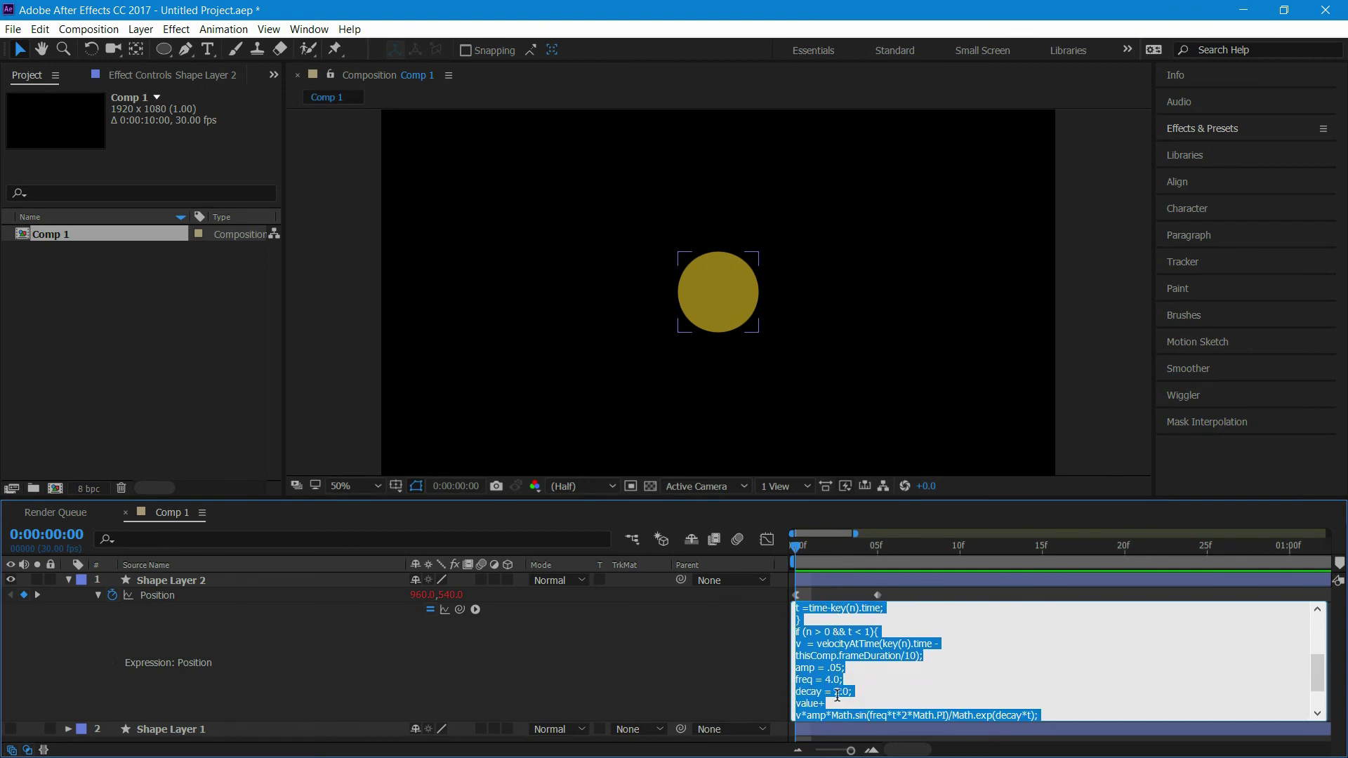
{"action": "left_click", "coordinate": [842, 693]}
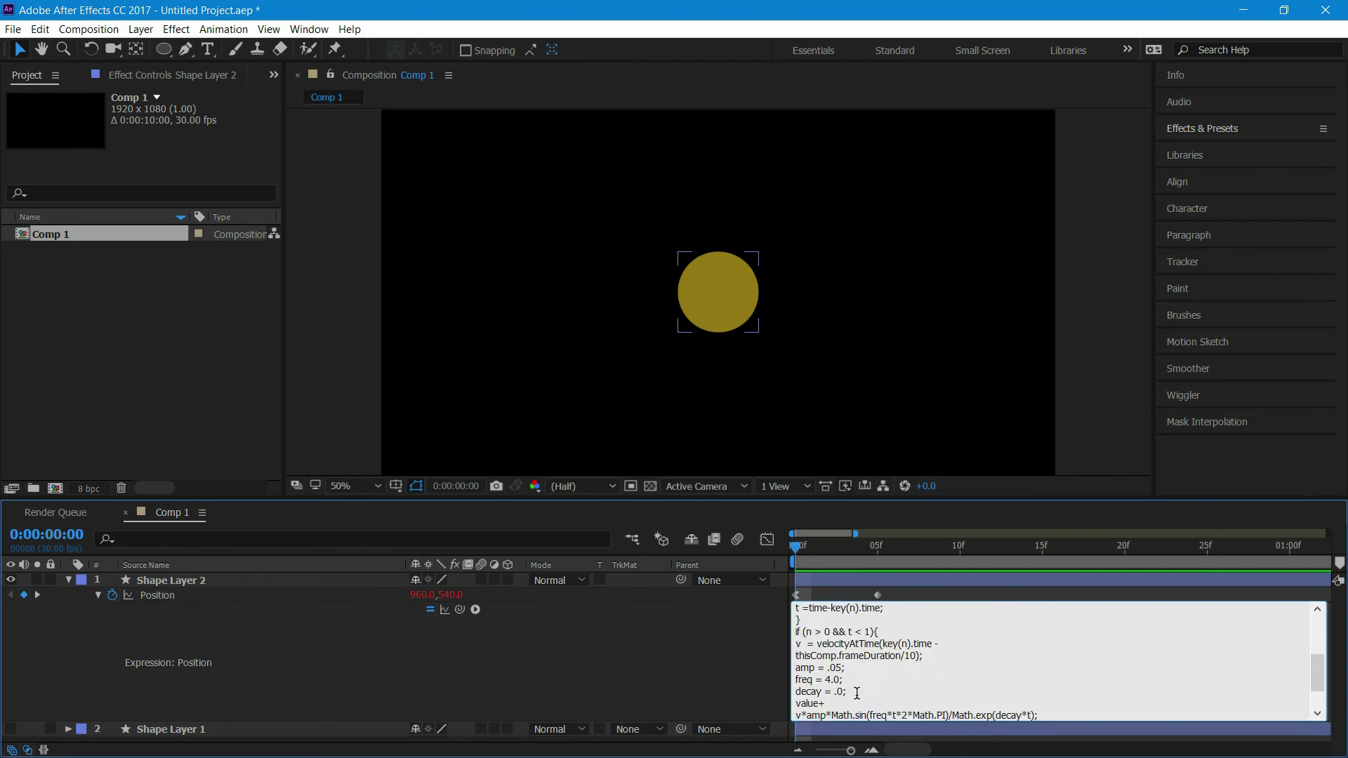
{"action": "type", "text": "10"}
{"action": "left_click", "coordinate": [727, 658]}
{"action": "key", "text": "space"}
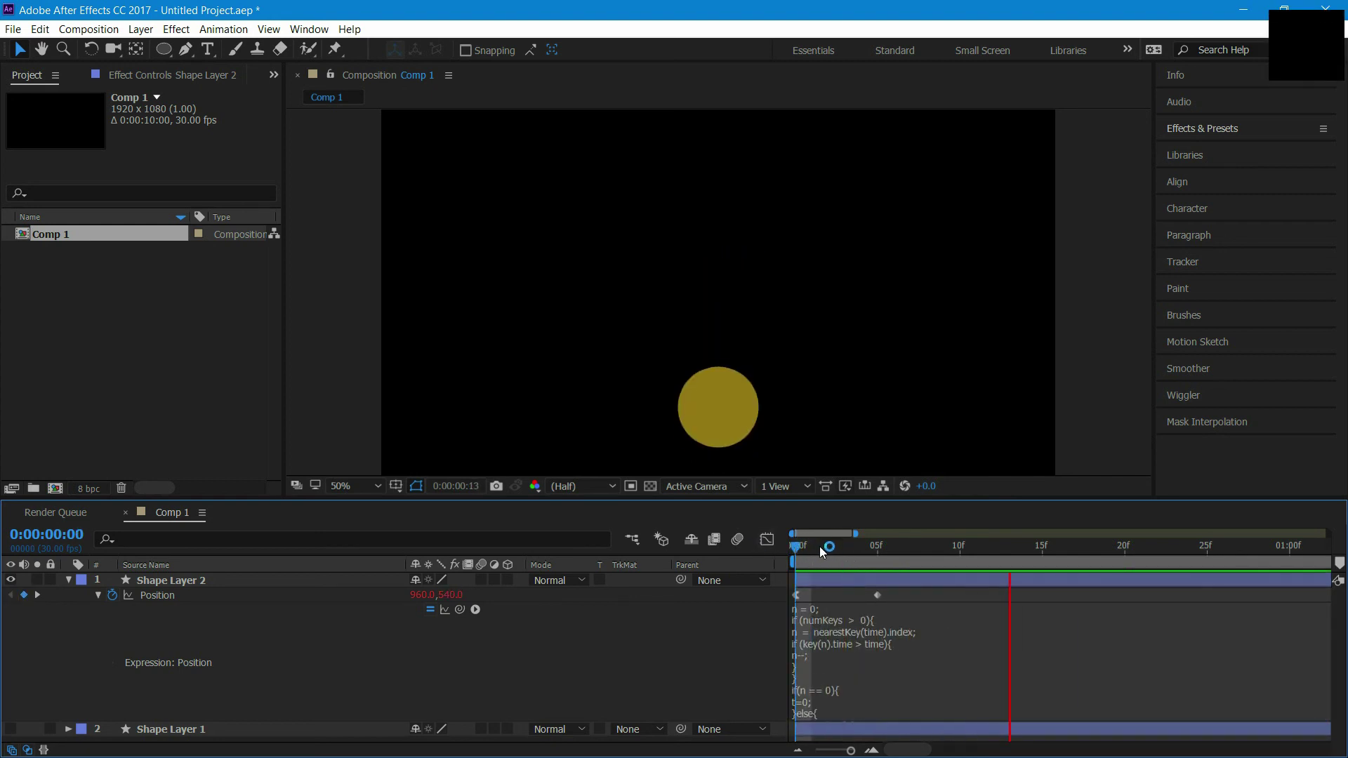
{"action": "key", "text": "space"}
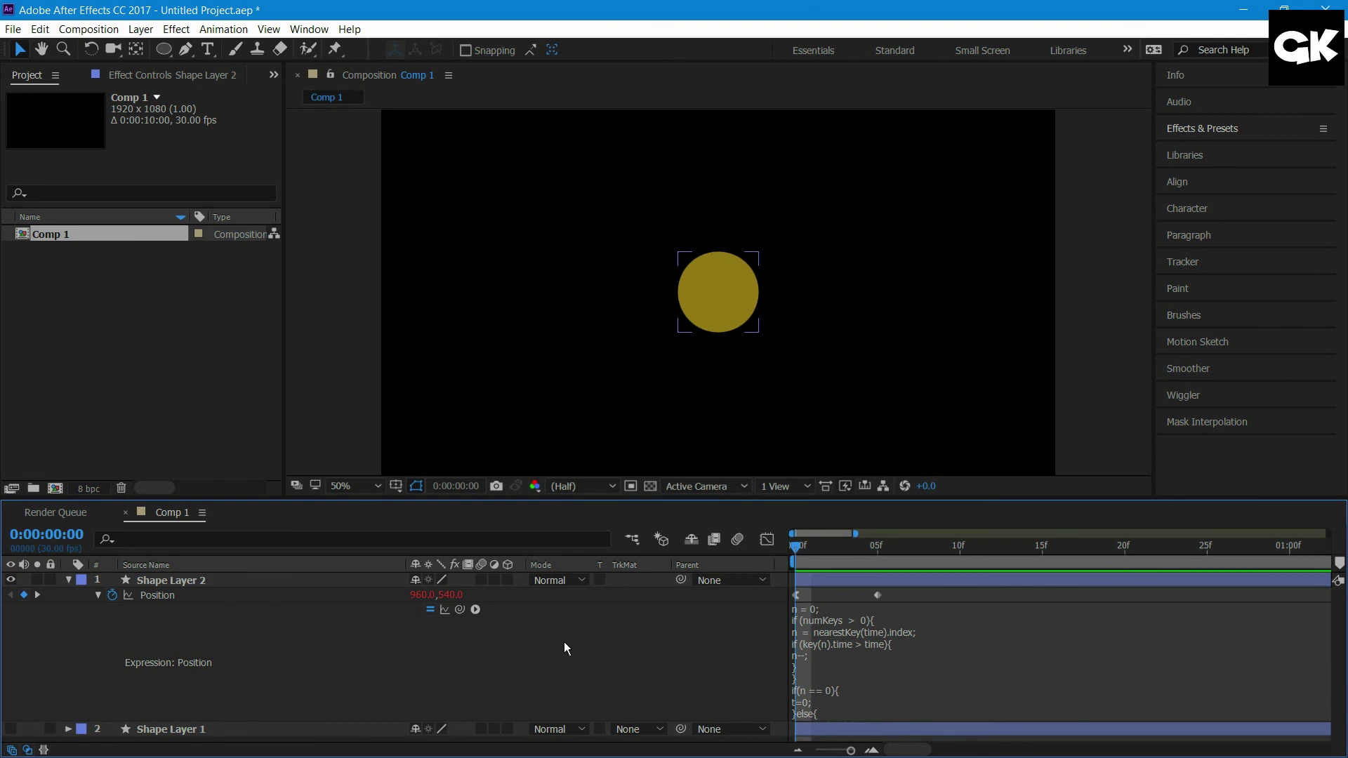
{"action": "left_click", "coordinate": [68, 580]}
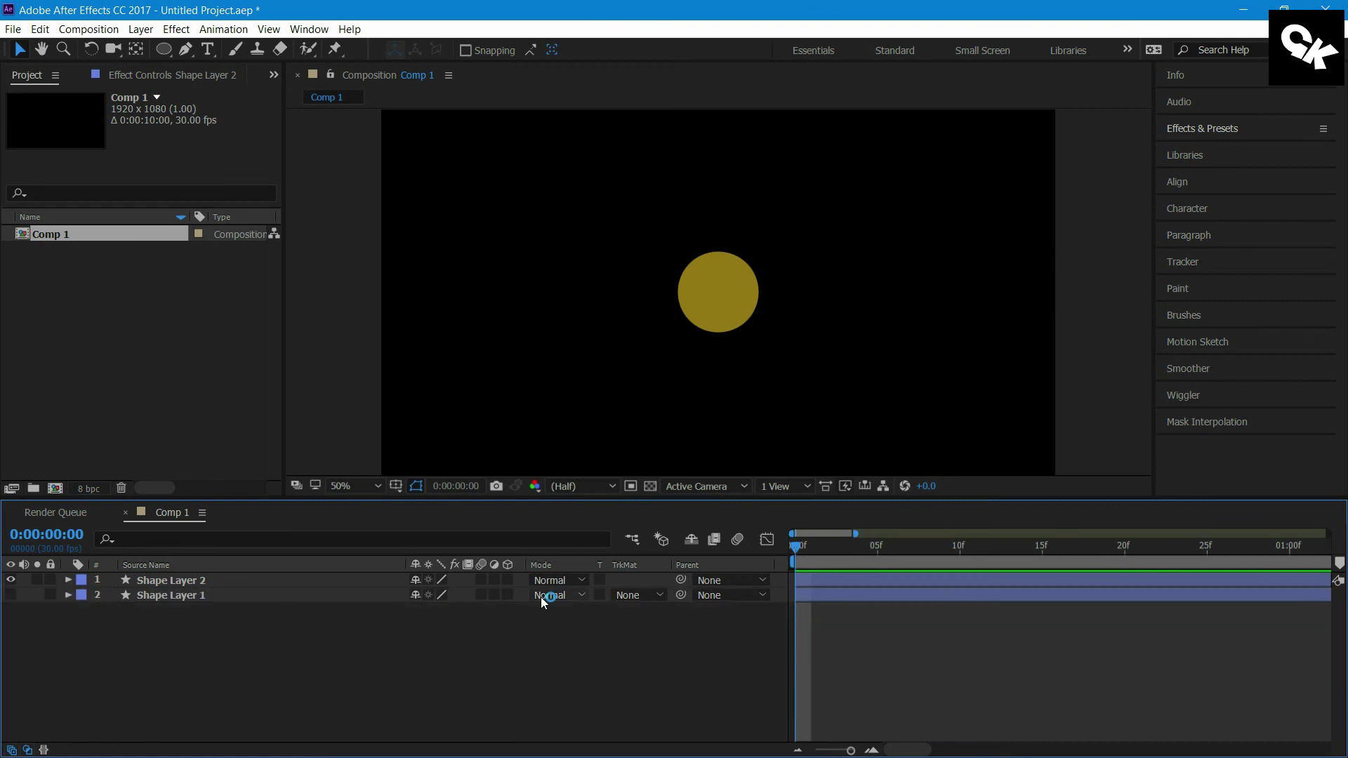
{"action": "left_click_drag", "start_coordinate": [824, 546], "coordinate": [794, 541]}
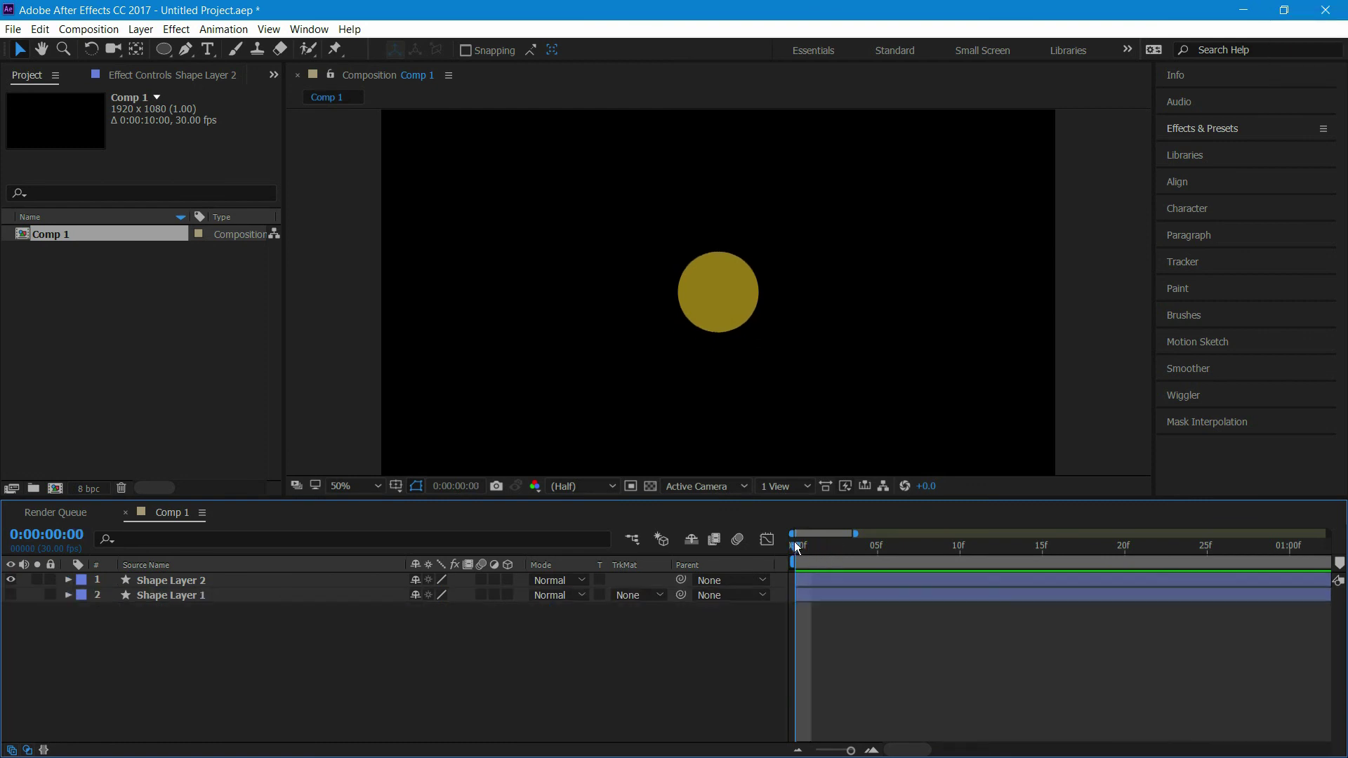